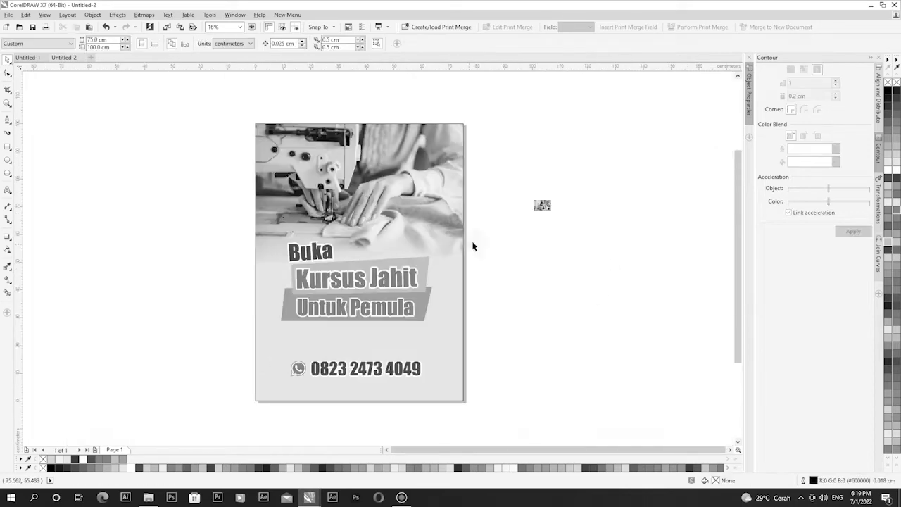
# Step: Enlarge the headline text and its slanted banners so they span most of the poster's width
pyautogui.scroll(1, 408, 274)
pyautogui.moveTo(376, 275); pyautogui.dragTo(378, 271)
pyautogui.scroll(-1, 332, 268)
pyautogui.press('Escape')
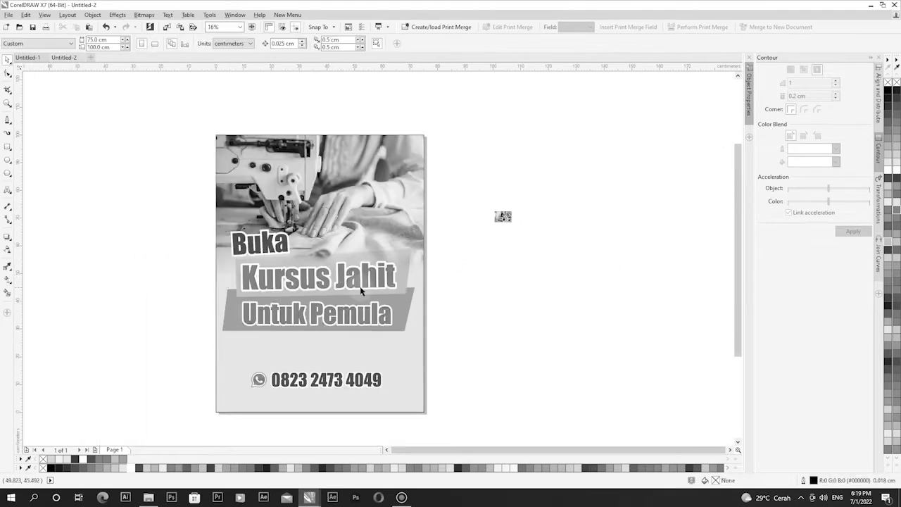
# Step: Add a black drop shadow in Multiply mode to the outlined word "Buka"
pyautogui.click(263, 239)
pyautogui.scroll(2, 263, 237)
pyautogui.scroll(-1, 275, 247)
pyautogui.click(7, 236)
pyautogui.moveTo(265, 251); pyautogui.dragTo(271, 259)
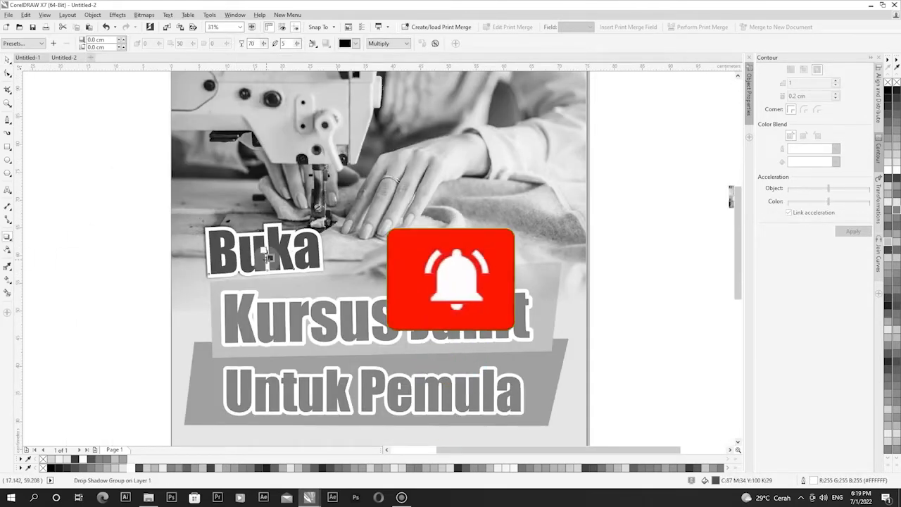
# Step: Add drop shadows to the "Kursus Jahit" and "Untuk Pemula" headline lines, redoing the one on "Untuk Pemula"
pyautogui.click(366, 325)
pyautogui.moveTo(366, 325); pyautogui.dragTo(360, 336)
pyautogui.click(358, 394)
pyautogui.moveTo(358, 394); pyautogui.dragTo(366, 415)
pyautogui.hotkey('ctrl', 'z')
pyautogui.click(372, 398)
pyautogui.moveTo(256, 44); pyautogui.dragTo(231, 50)
pyautogui.click(135, 240)
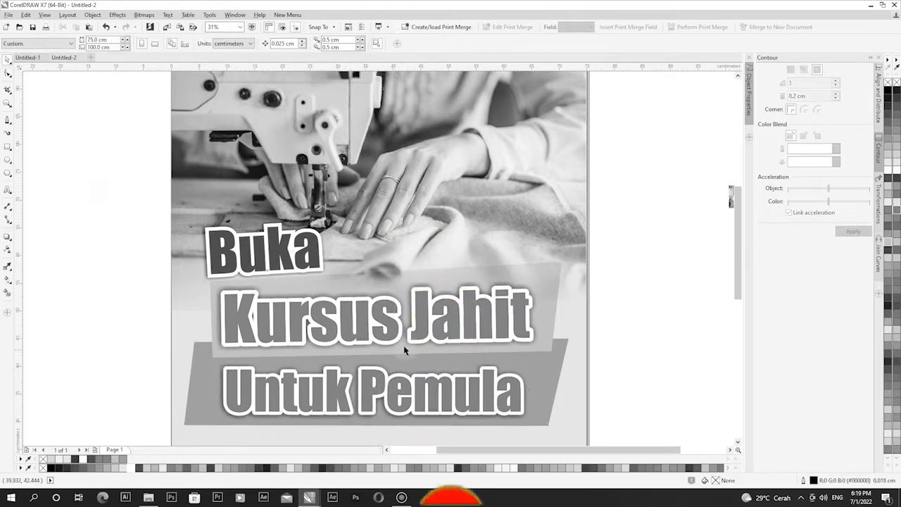
# Step: Move the headline group and the WhatsApp contact line higher on the poster and enlarge the contact line
pyautogui.scroll(-1, 413, 369)
pyautogui.scroll(-1, 406, 377)
pyautogui.moveTo(258, 332); pyautogui.dragTo(468, 373)
pyautogui.moveTo(418, 352); pyautogui.dragTo(418, 325)
pyautogui.moveTo(452, 334); pyautogui.dragTo(469, 348)
pyautogui.scroll(1, 413, 337)
pyautogui.scroll(-1, 400, 323)
pyautogui.moveTo(445, 314); pyautogui.dragTo(268, 343)
# Step: Add the address as a line of Impact text below the phone number and scale it down to fit the page width
pyautogui.press('F8')
pyautogui.write('Jl Desa Mojosari')
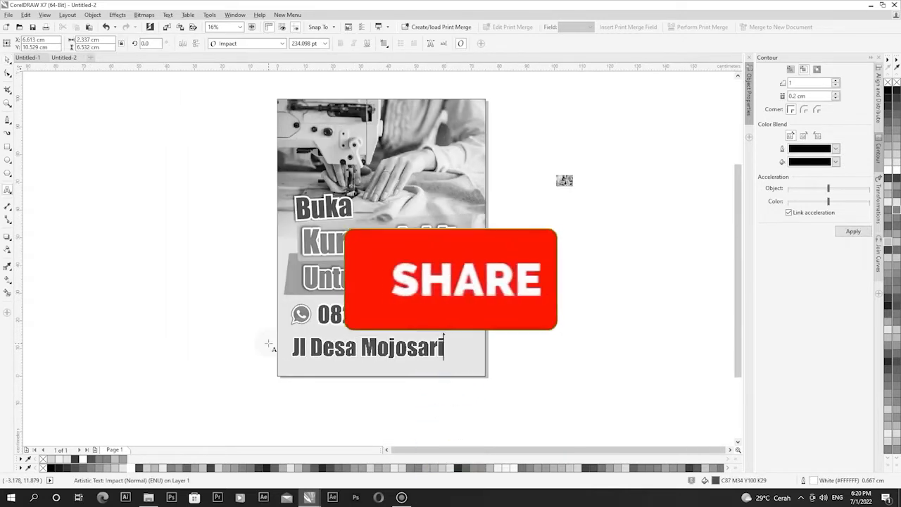
pyautogui.write(' Kec. Sedan')
pyautogui.hotkey('ctrl', 'space')
pyautogui.click(518, 338)
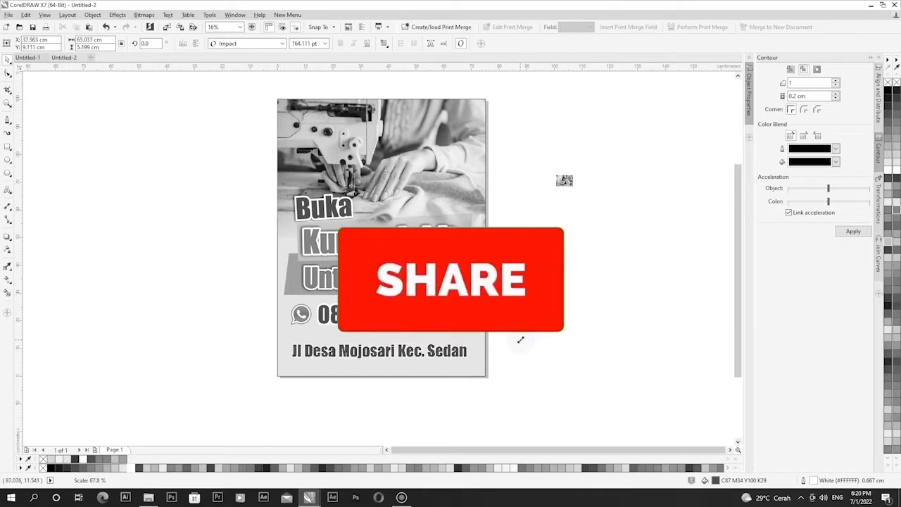
# Step: Reshape the slanted four-node banner over the address line by extending its lower corner to the page edge
pyautogui.scroll(1, 418, 343)
pyautogui.scroll(-1, 292, 341)
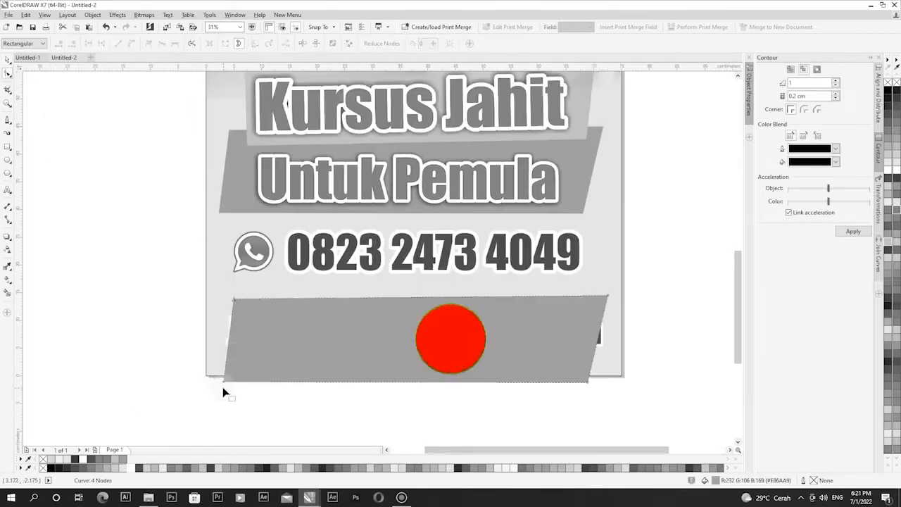
pyautogui.moveTo(593, 377); pyautogui.dragTo(623, 374)
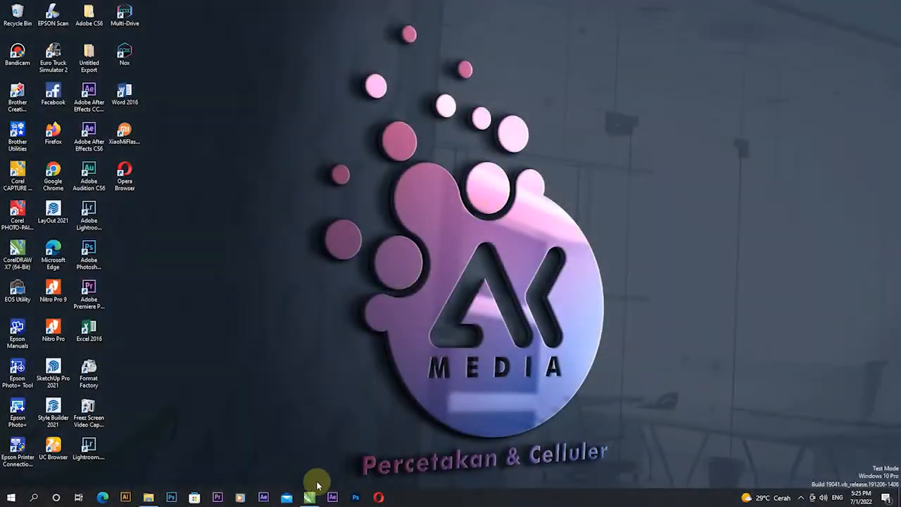
# Step: Switch to CorelDRAW and create a new document in centimeters, 75 cm wide and 100 cm high
pyautogui.click(311, 499)
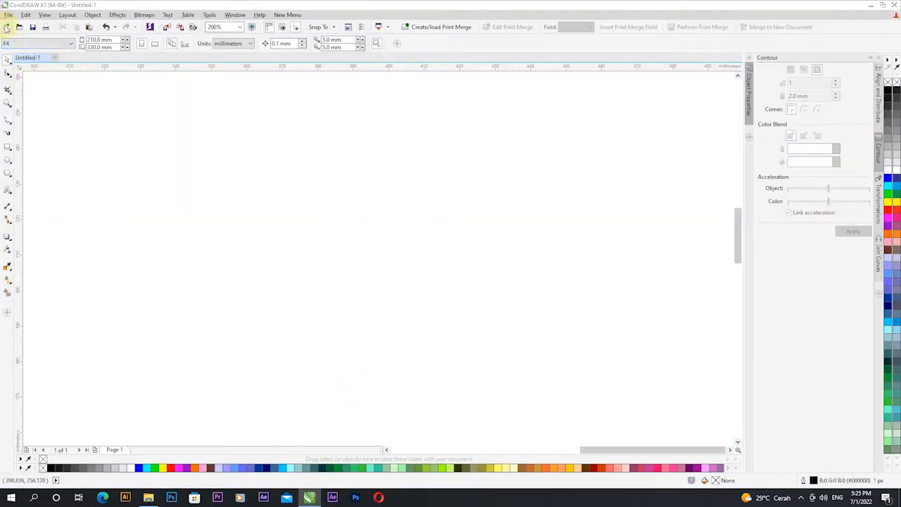
pyautogui.click(5, 27)
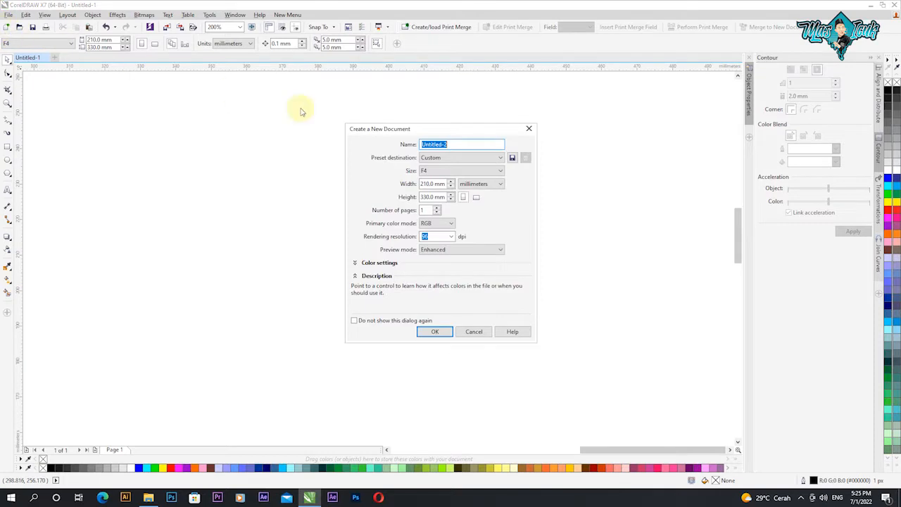
pyautogui.click(471, 184)
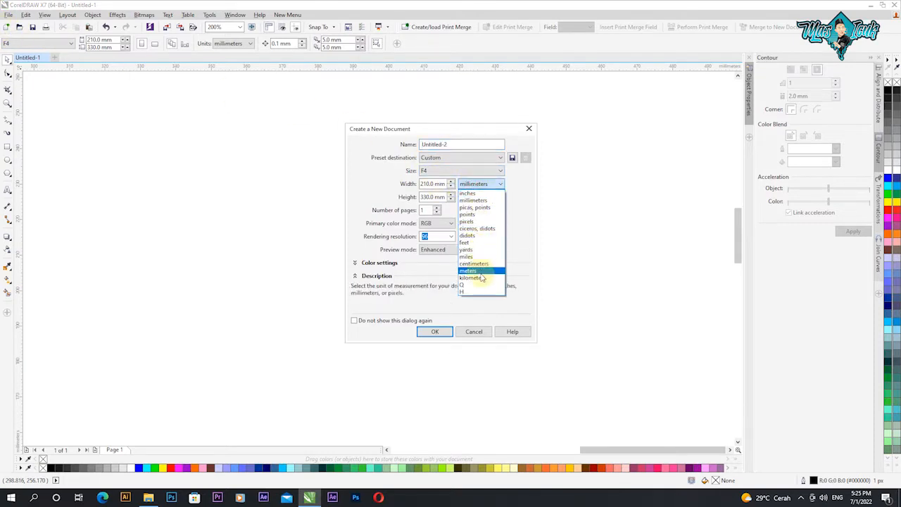
pyautogui.click(480, 264)
pyautogui.click(429, 183)
pyautogui.click(429, 197)
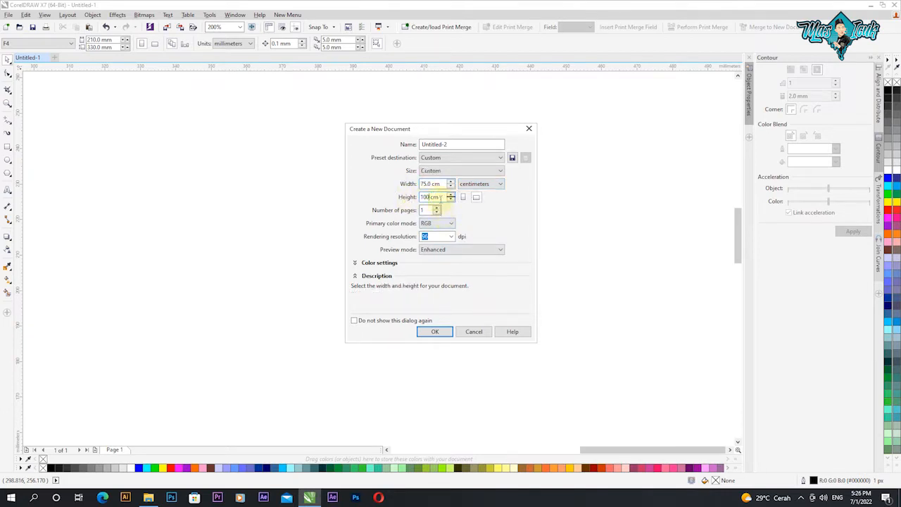
pyautogui.click(433, 332)
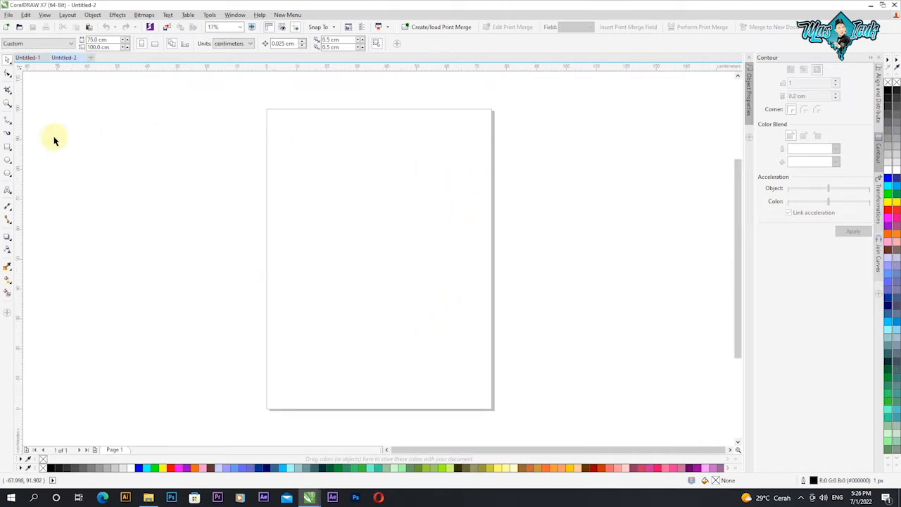
# Step: Create a rectangle matching the full 75 × 100 cm page, then deselect it
pyautogui.doubleClick(7, 147)
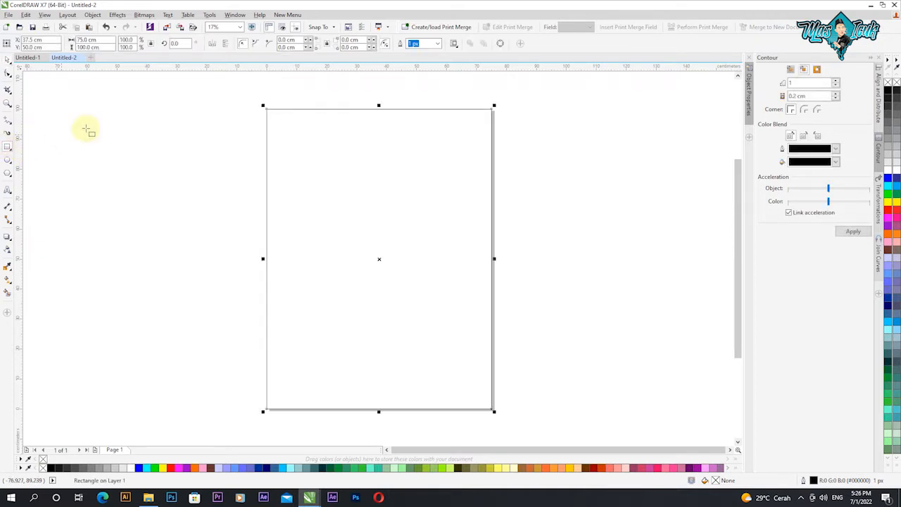
pyautogui.click(7, 60)
pyautogui.click(169, 179)
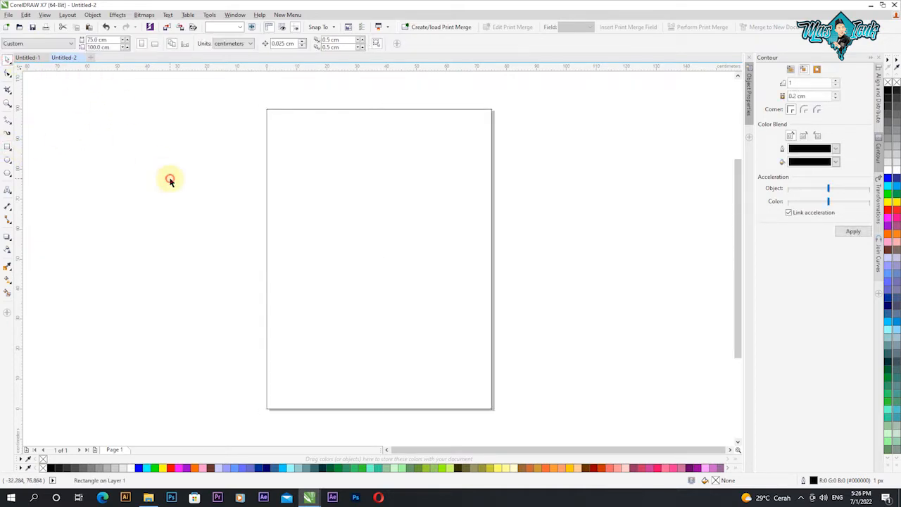
# Step: Bring both woman-tailor-working-sewing-factory images from the Downloads folder into the drawing beside the page
pyautogui.click(149, 497)
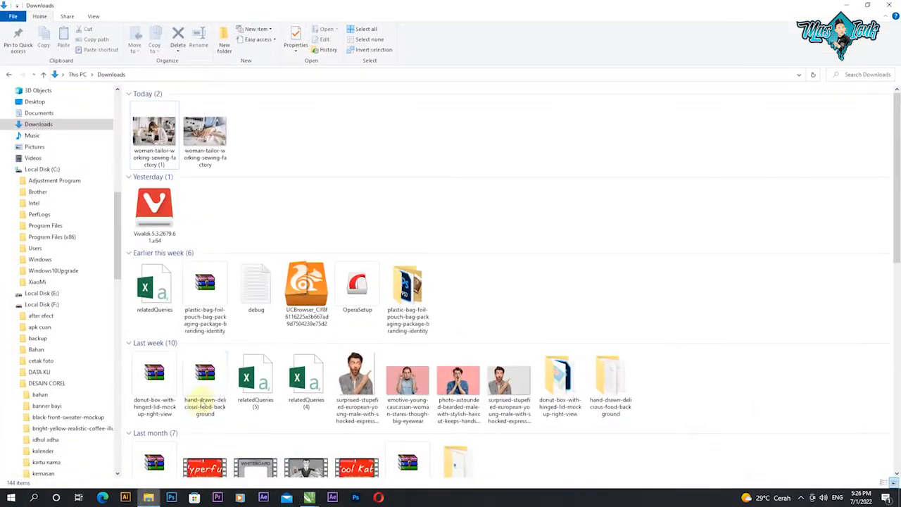
pyautogui.click(156, 150)
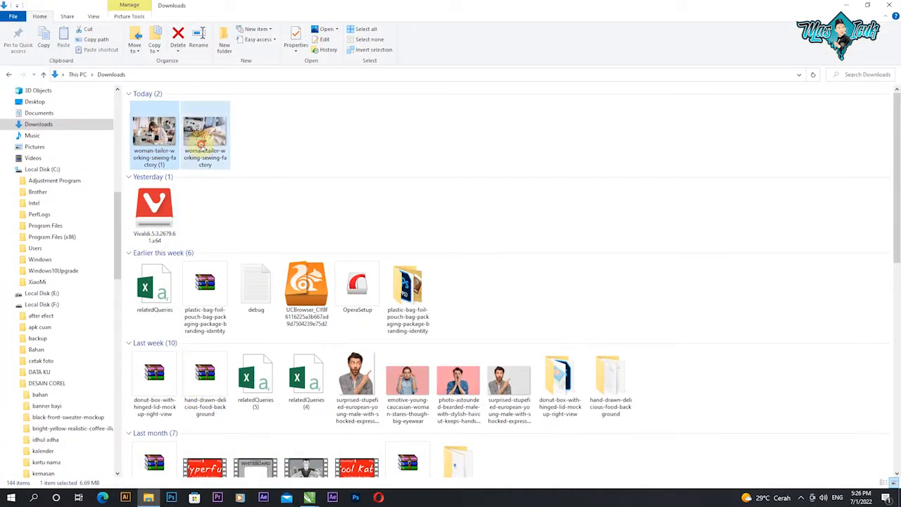
pyautogui.moveTo(204, 138); pyautogui.dragTo(588, 247)
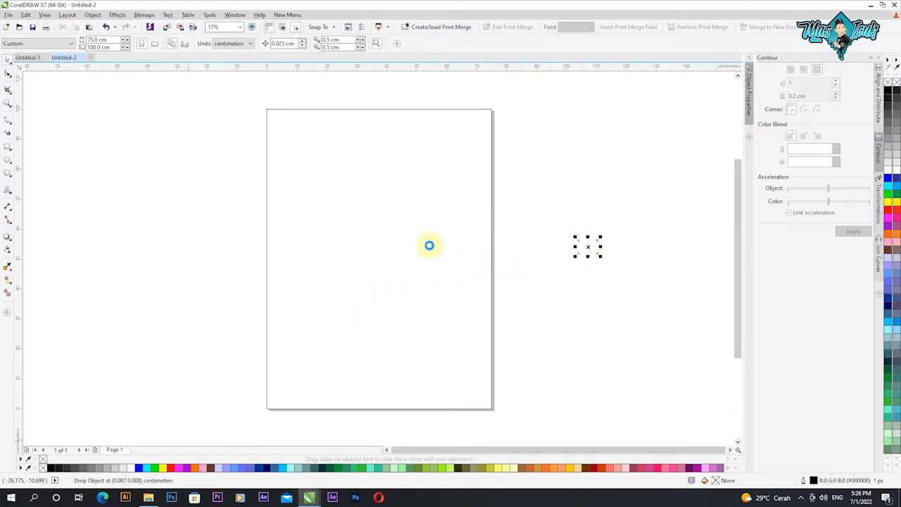
pyautogui.click(615, 227)
# Step: Place the sewing machine photo against the page's upper edge and scale it to 75 × 50 cm to match the page width
pyautogui.click(590, 246)
pyautogui.moveTo(577, 244); pyautogui.dragTo(416, 209)
pyautogui.moveTo(365, 120); pyautogui.dragTo(436, 179)
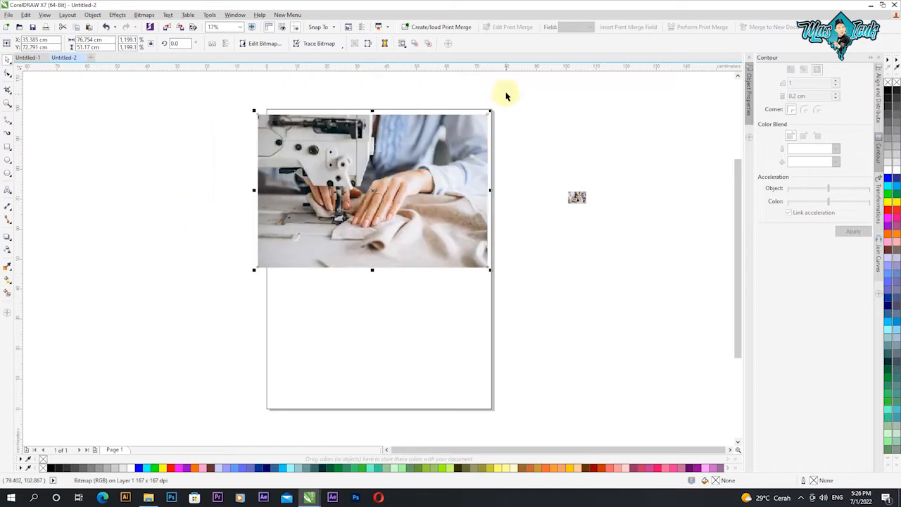
pyautogui.scroll(2, 491, 107)
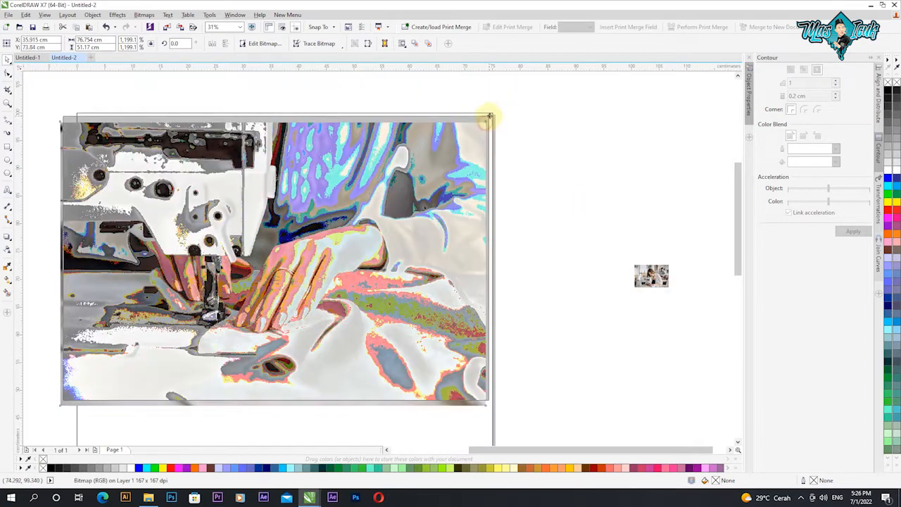
pyautogui.scroll(-2, 493, 116)
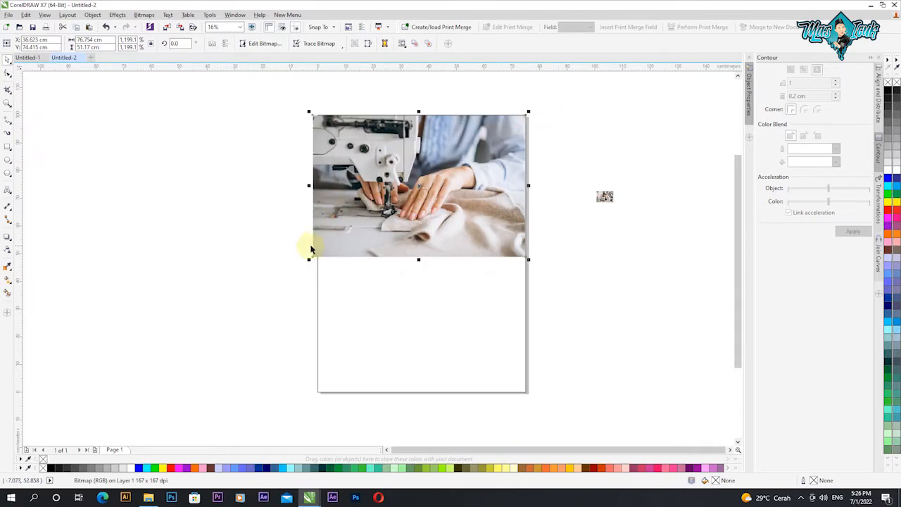
pyautogui.scroll(2, 314, 252)
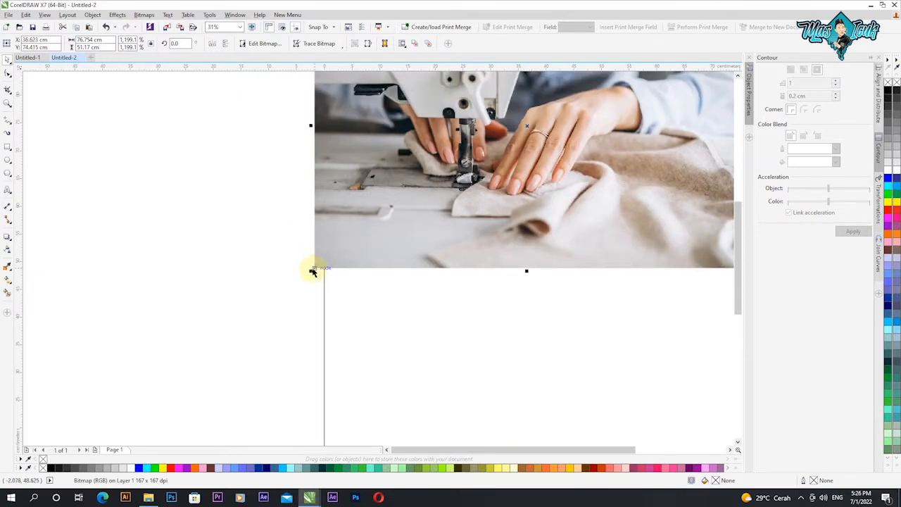
pyautogui.moveTo(312, 269)
pyautogui.mouseDown()
pyautogui.moveTo(323, 255)
pyautogui.moveTo(317, 264)
pyautogui.mouseUp()
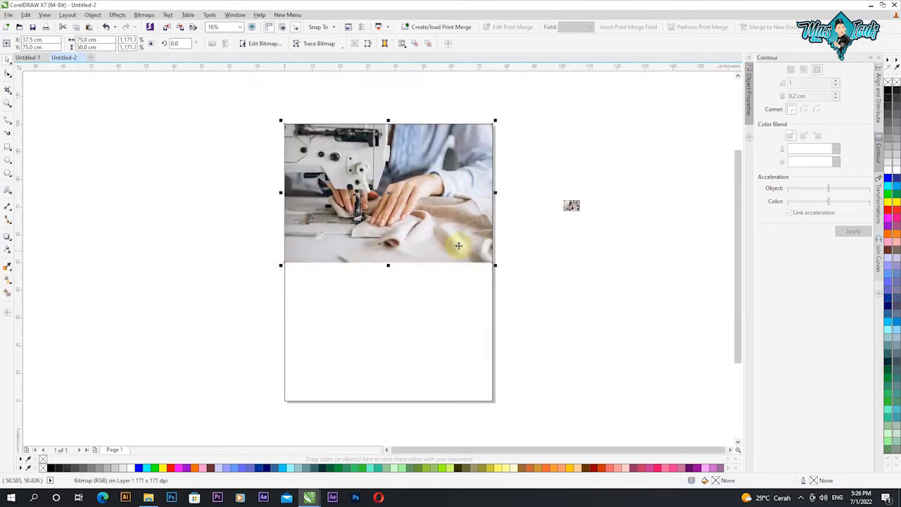
pyautogui.click(514, 185)
pyautogui.click(427, 185)
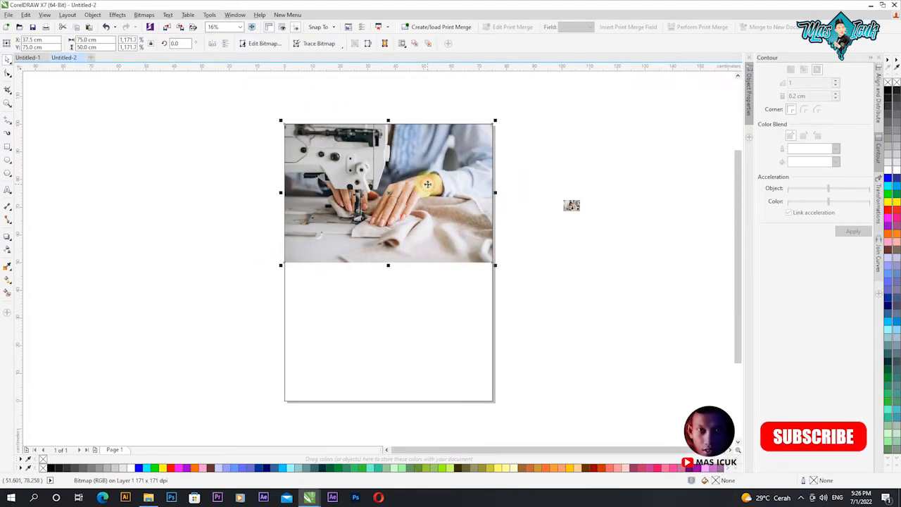
pyautogui.click(521, 162)
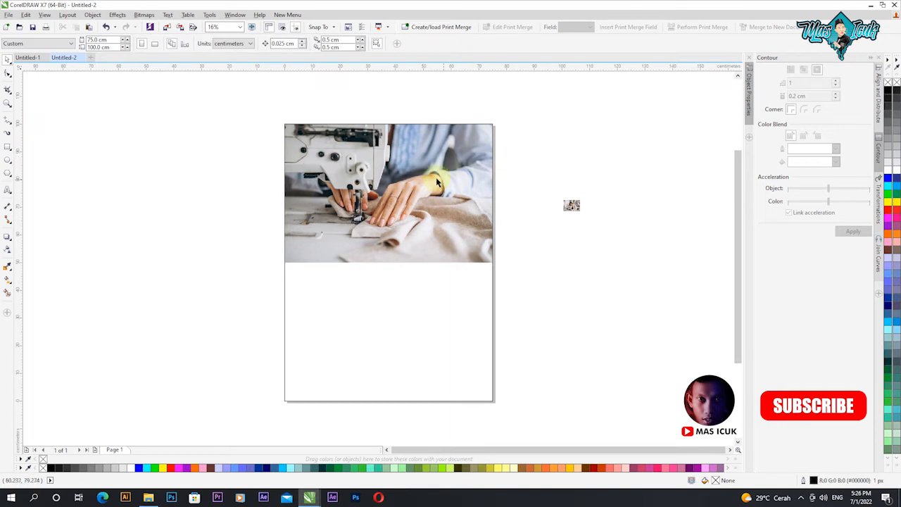
pyautogui.click(389, 310)
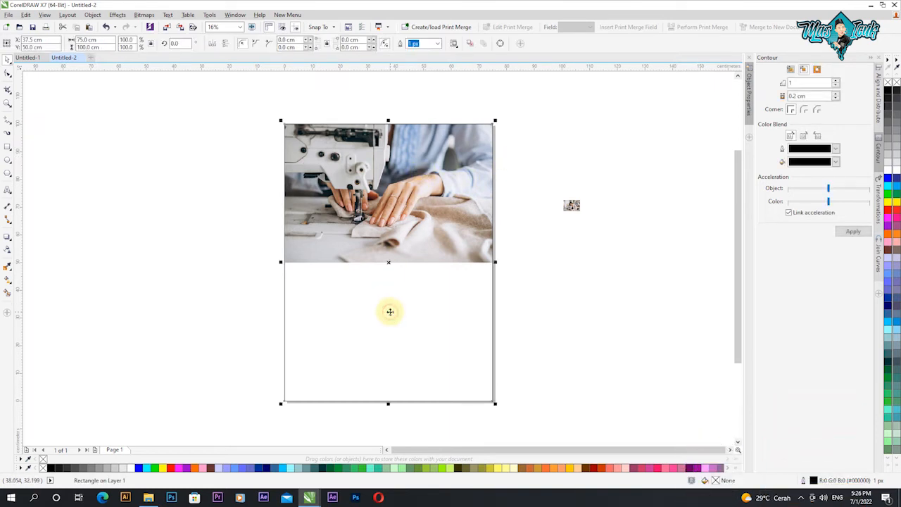
pyautogui.click(550, 324)
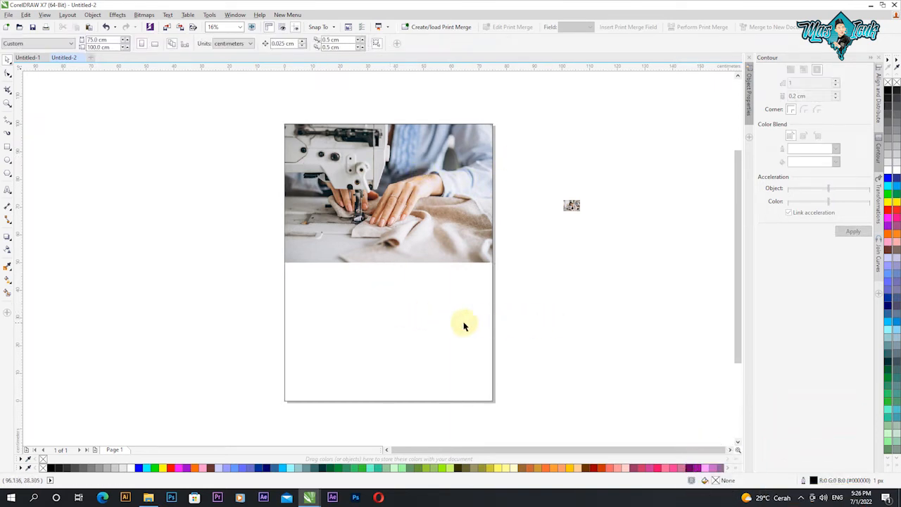
# Step: Fill the page-sized rectangle behind the photo with mint green (#66FFCC)
pyautogui.click(427, 322)
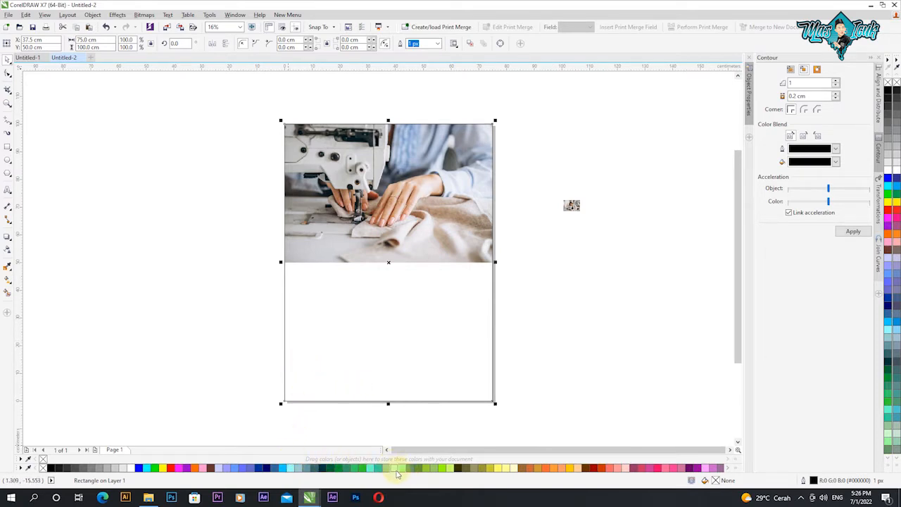
pyautogui.click(371, 468)
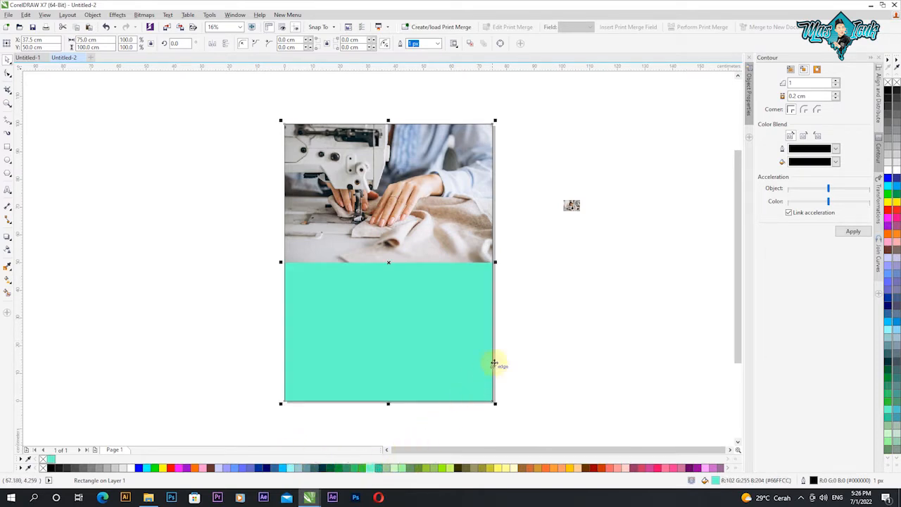
pyautogui.click(587, 330)
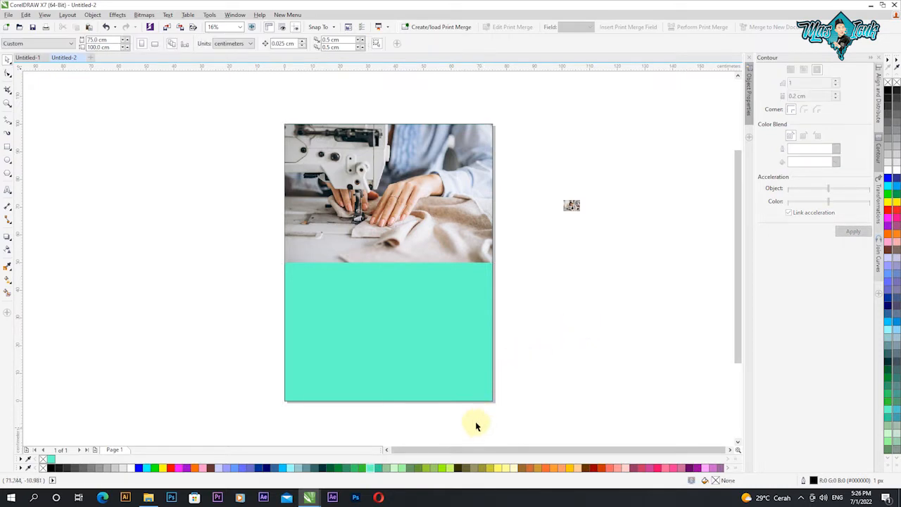
# Step: Fill the page-sized rectangle with light yellow (#FFFF66)
pyautogui.click(439, 362)
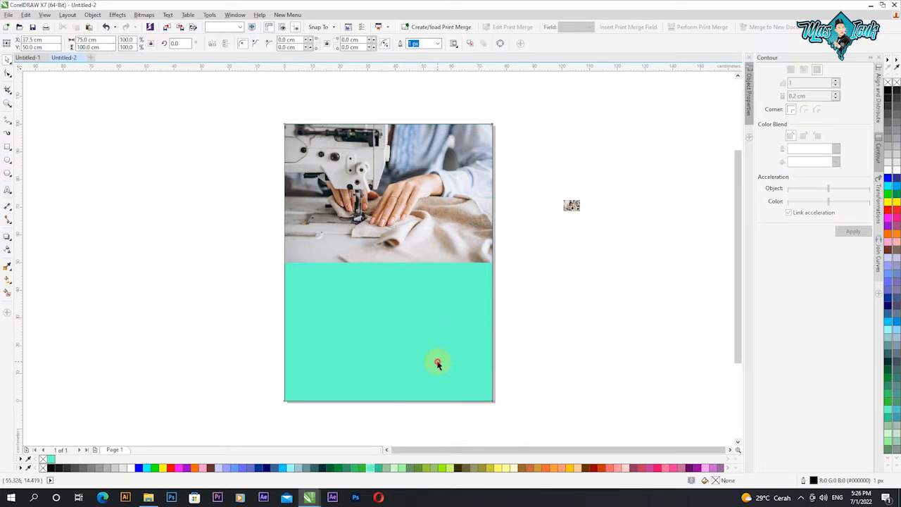
pyautogui.click(497, 468)
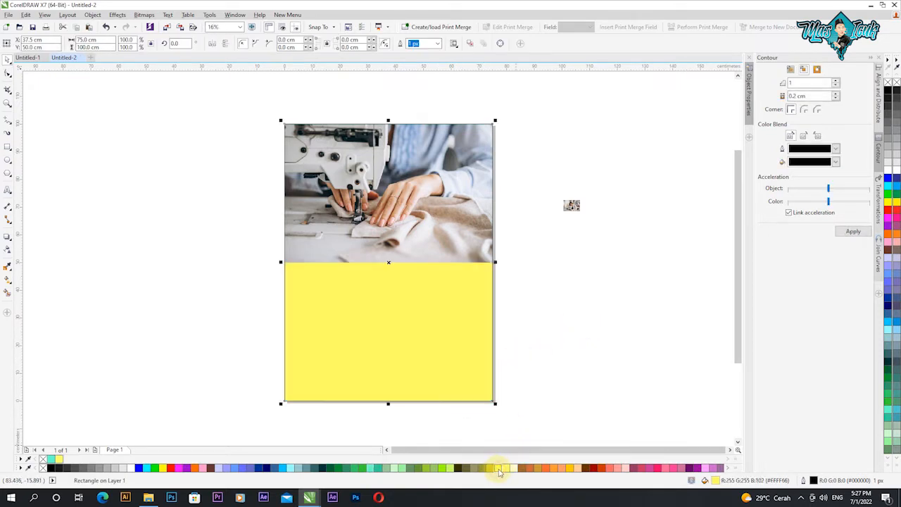
pyautogui.click(555, 326)
# Step: Bring the yellow page-sized rectangle in front of the sewing machine photo
pyautogui.click(374, 242)
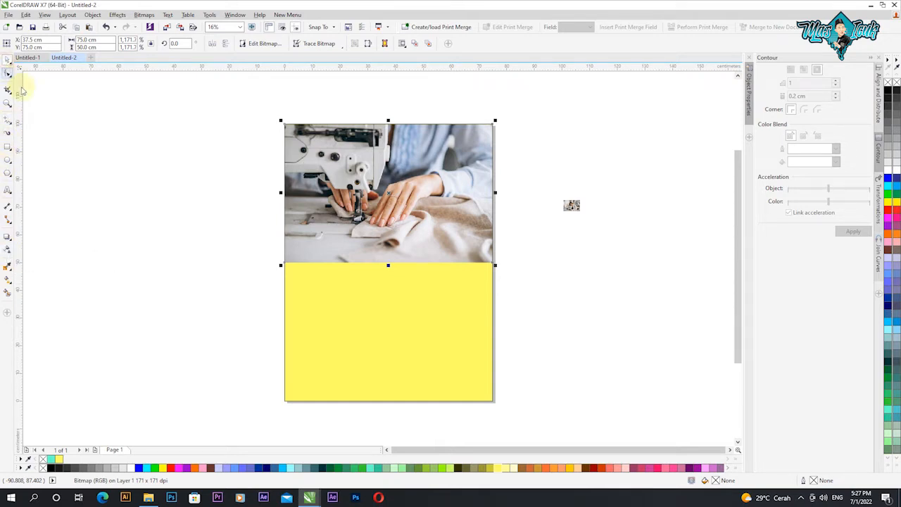
pyautogui.click(97, 209)
pyautogui.click(383, 331)
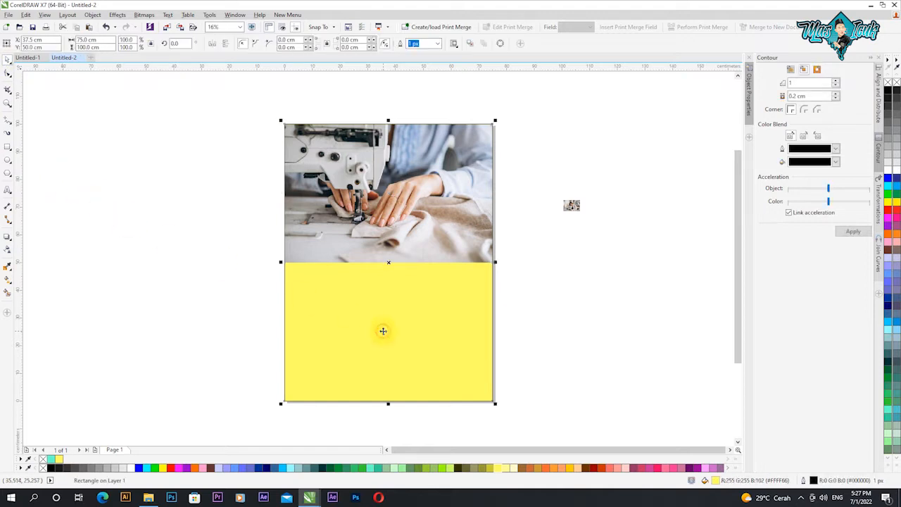
pyautogui.hotkey('shift', 'pageup')
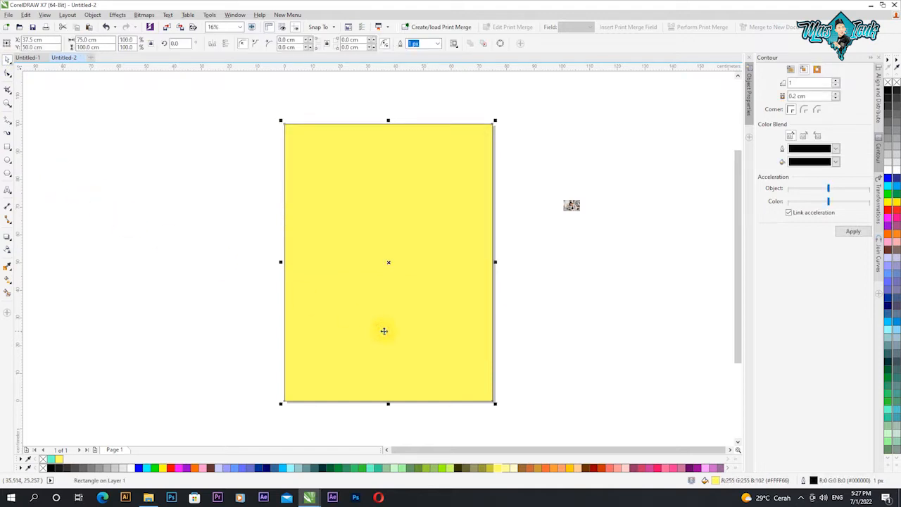
# Step: Try to reveal the photo by fading the upper part of the yellow page-sized rectangle with a linear transparency
pyautogui.click(7, 249)
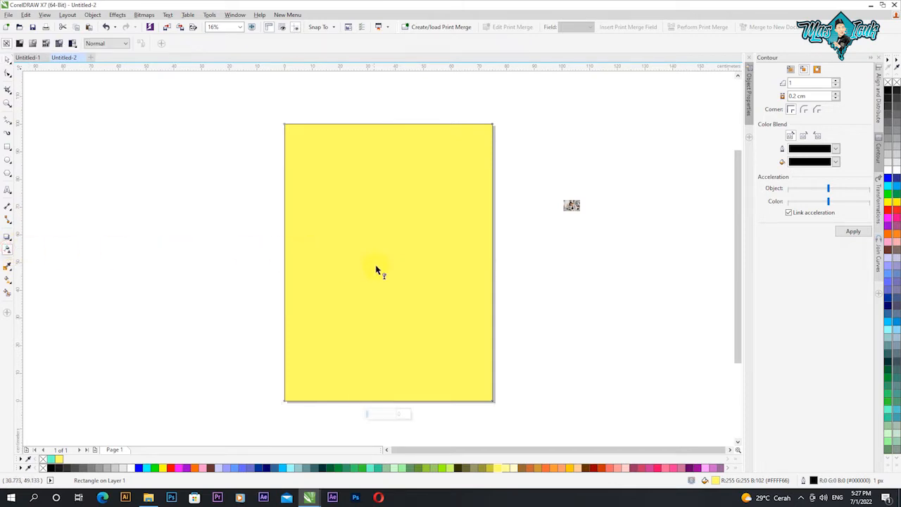
pyautogui.moveTo(389, 156); pyautogui.dragTo(391, 189)
pyautogui.click(387, 152)
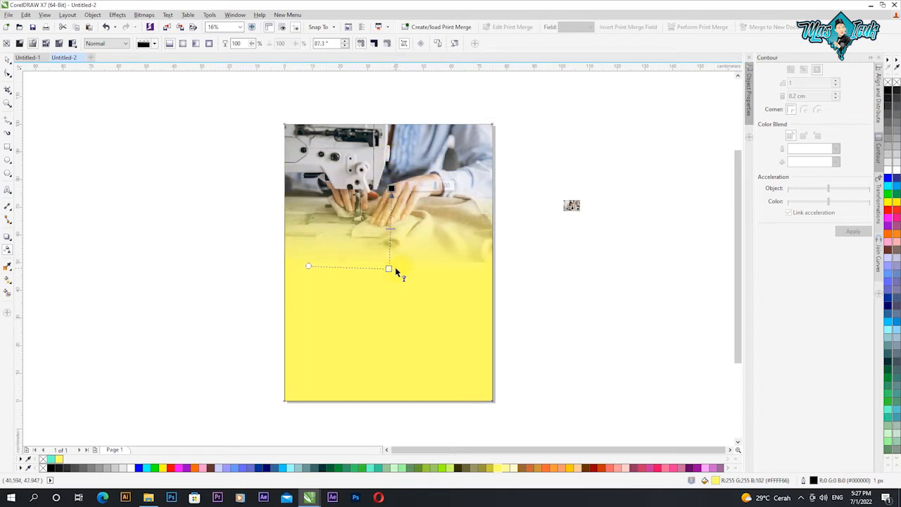
pyautogui.moveTo(389, 268)
pyautogui.mouseDown()
pyautogui.moveTo(390, 281)
pyautogui.moveTo(392, 261)
pyautogui.mouseUp()
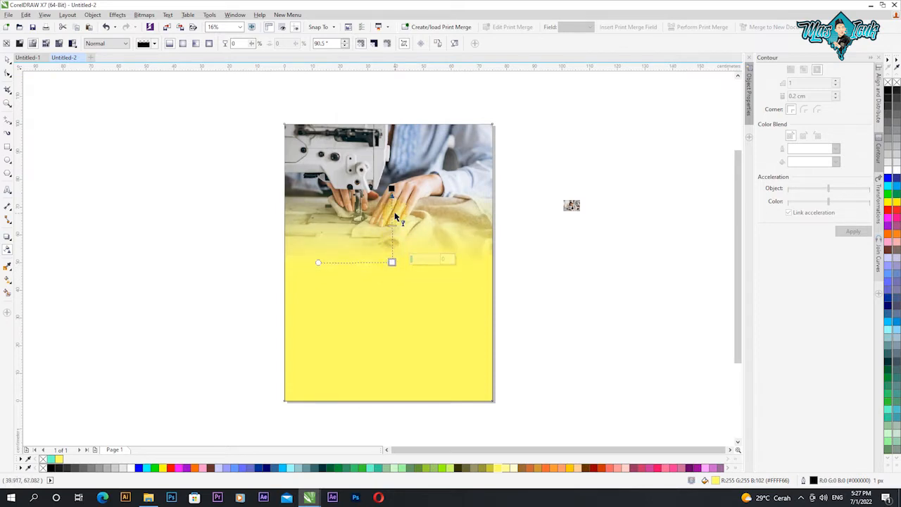
pyautogui.moveTo(392, 189); pyautogui.dragTo(393, 204)
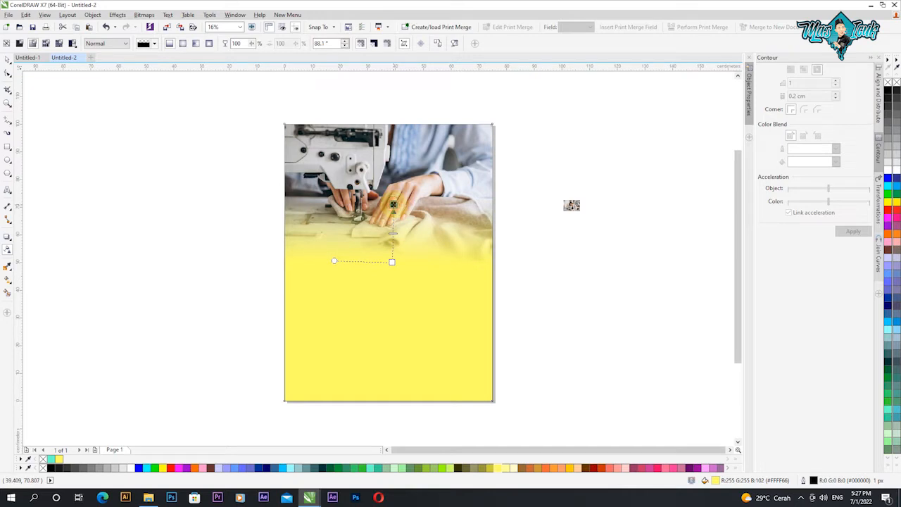
pyautogui.click(7, 62)
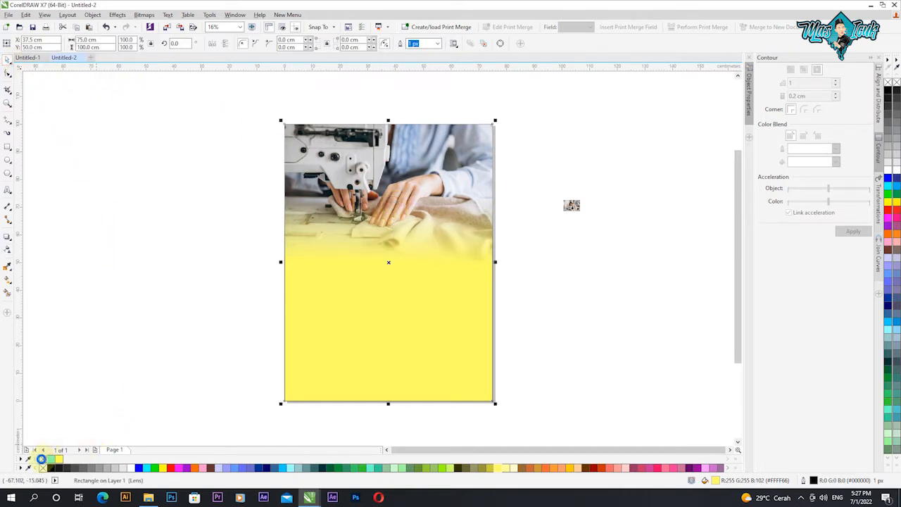
pyautogui.click(117, 372)
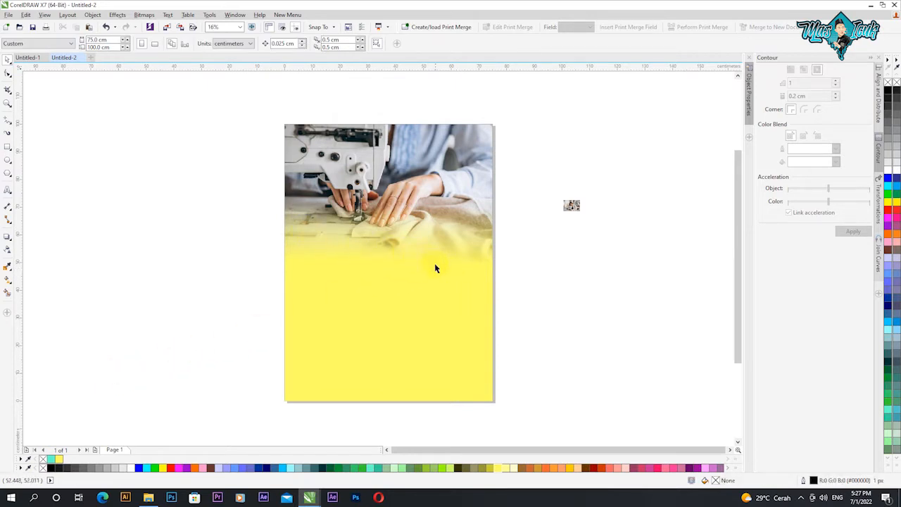
# Step: Undo the transparency edits on the yellow page-sized rectangle
pyautogui.doubleClick(7, 147)
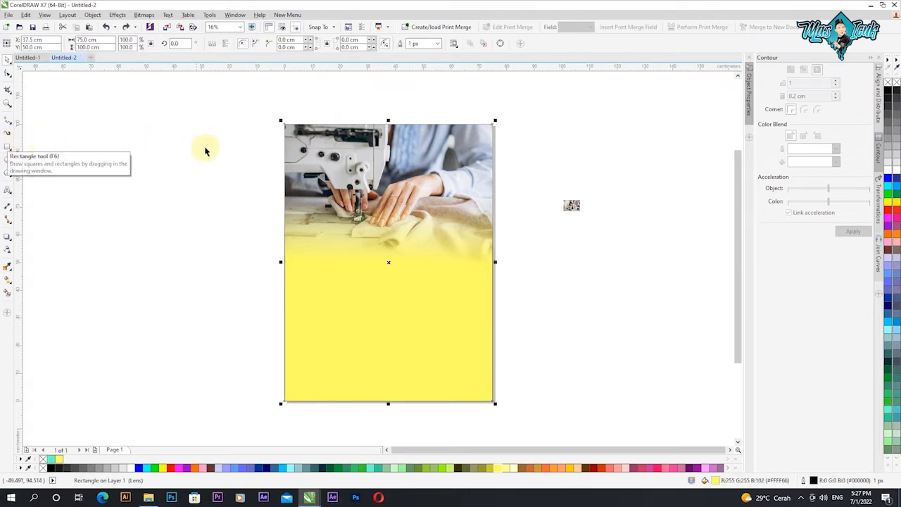
pyautogui.hotkey('ctrl', 'z')
pyautogui.hotkey('ctrl', 'z')
pyautogui.hotkey('ctrl', 'z')
pyautogui.hotkey('ctrl', 'z')
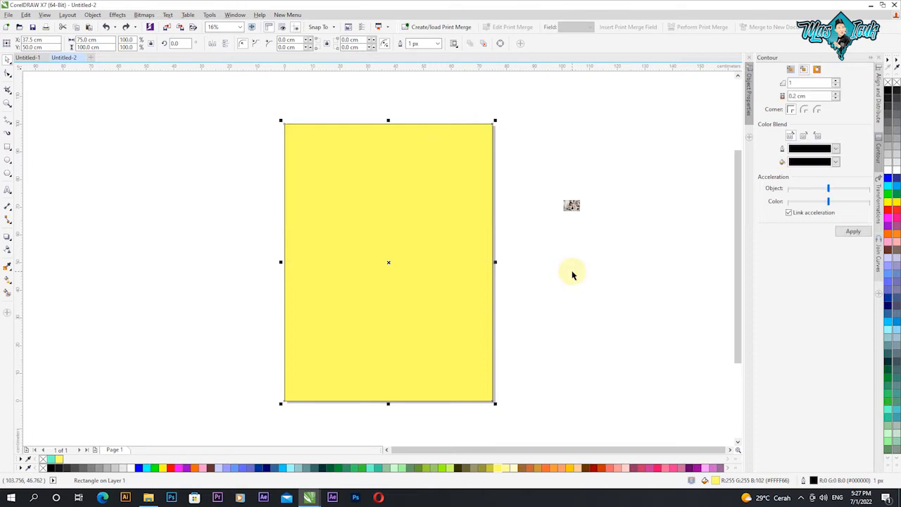
# Step: Return the sewing machine photo in front of the yellow rectangle and fade its lower edge with a linear transparency
pyautogui.click(8, 249)
pyautogui.moveTo(394, 228); pyautogui.dragTo(395, 255)
pyautogui.hotkey('ctrl', 'z')
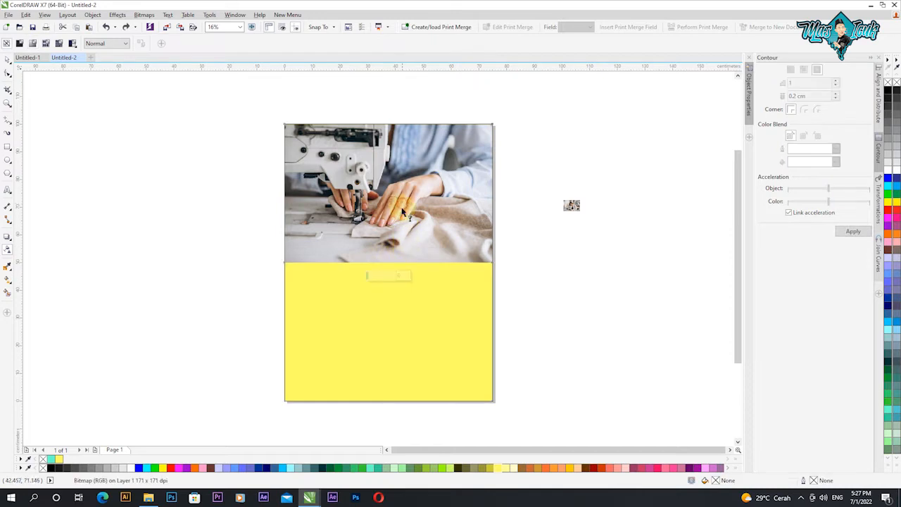
pyautogui.click(383, 240)
pyautogui.moveTo(385, 262); pyautogui.dragTo(385, 232)
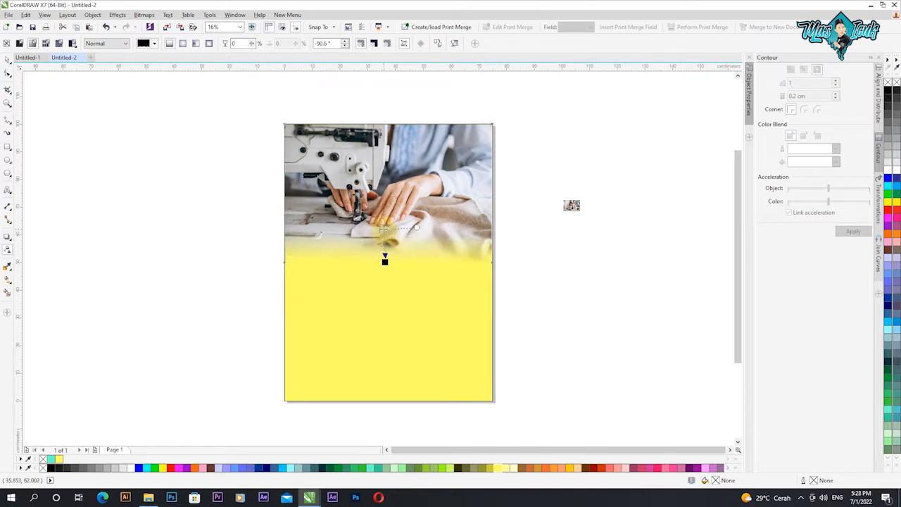
pyautogui.click(7, 71)
pyautogui.click(126, 152)
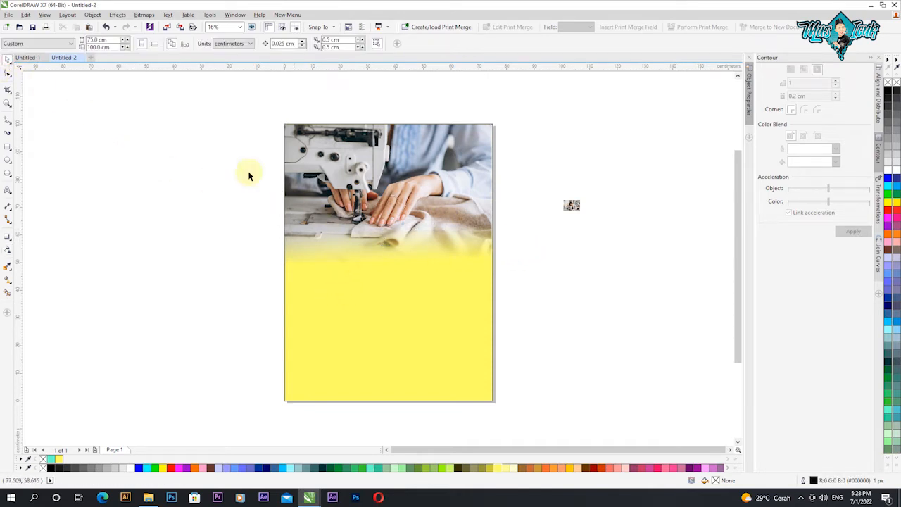
# Step: Add the text "Buka" on the yellow area in the Impact font, scaled to about 221 pt
pyautogui.click(8, 190)
pyautogui.click(338, 320)
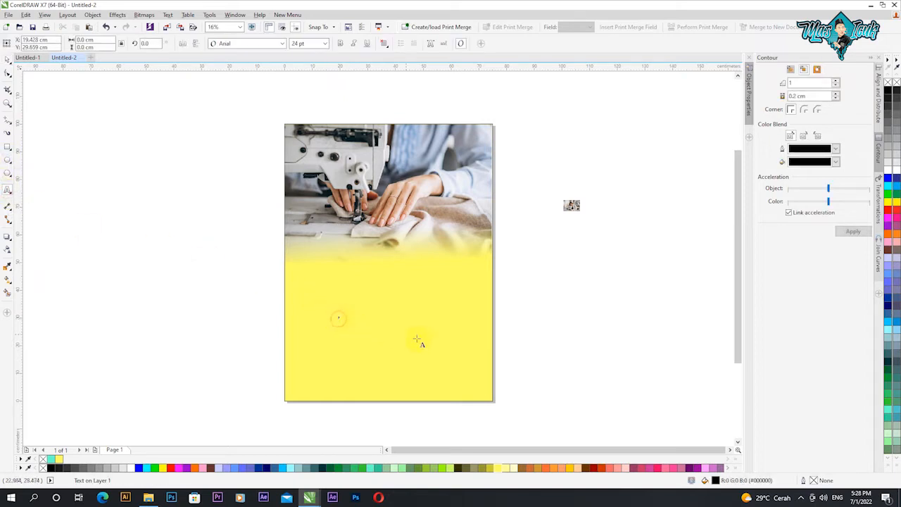
pyautogui.write('Buka')
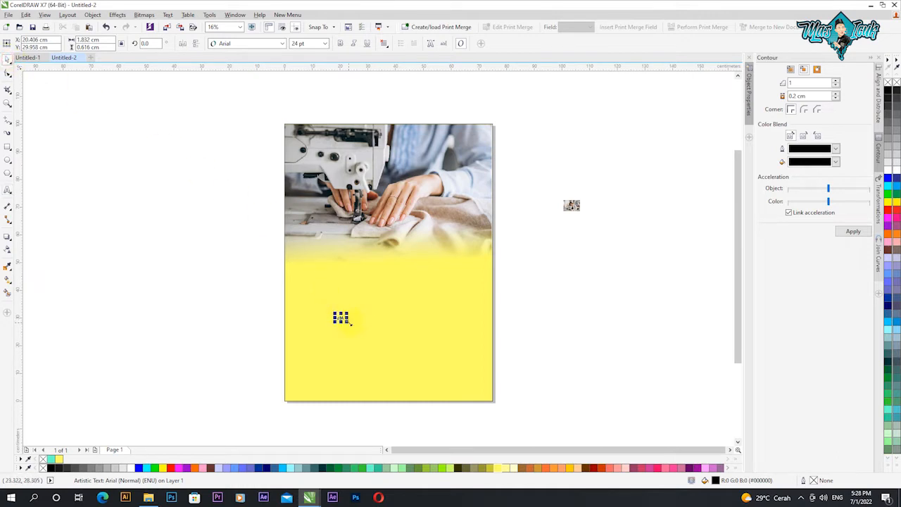
pyautogui.moveTo(363, 340); pyautogui.dragTo(389, 363)
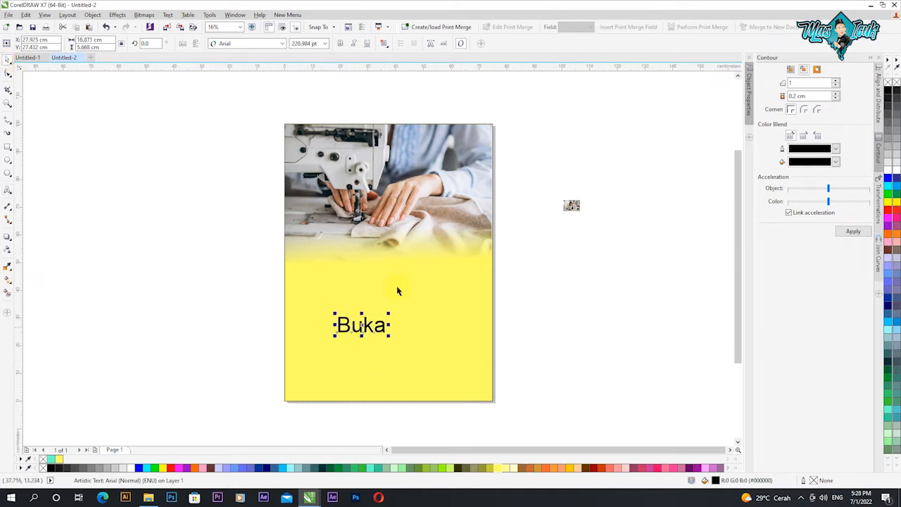
pyautogui.click(284, 43)
pyautogui.moveTo(287, 66)
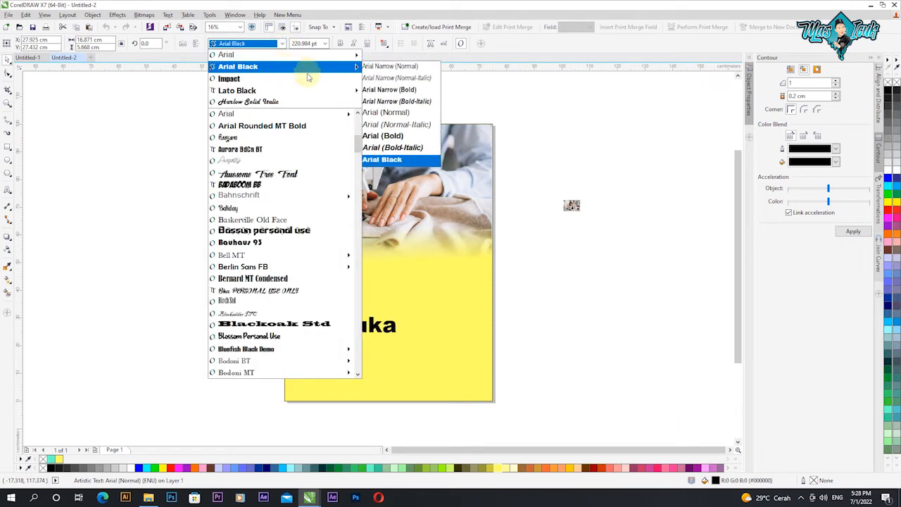
pyautogui.click(271, 78)
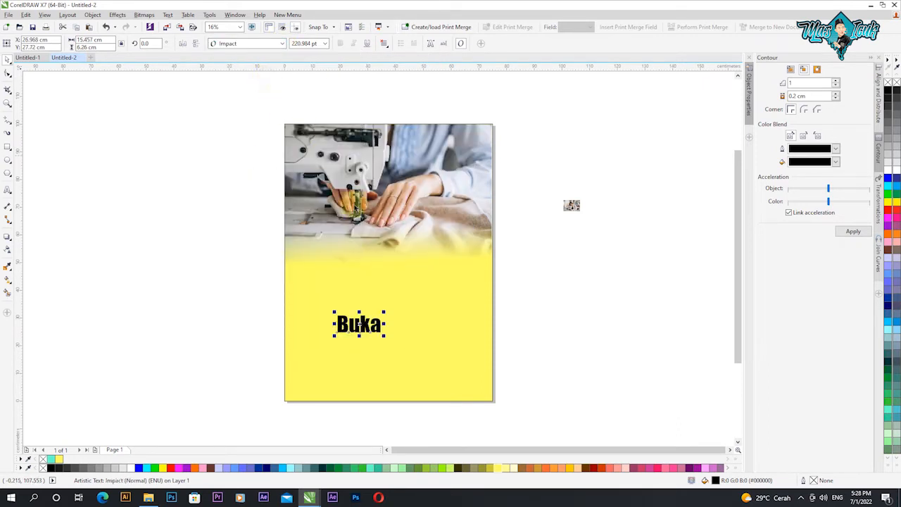
# Step: Move "Buka" just below the photo near the page's left edge and duplicate it underneath, rewritten as "Kursus Jahit"
pyautogui.moveTo(375, 324); pyautogui.dragTo(335, 269)
pyautogui.moveTo(327, 269); pyautogui.dragTo(344, 300)
pyautogui.rightClick(345, 301)
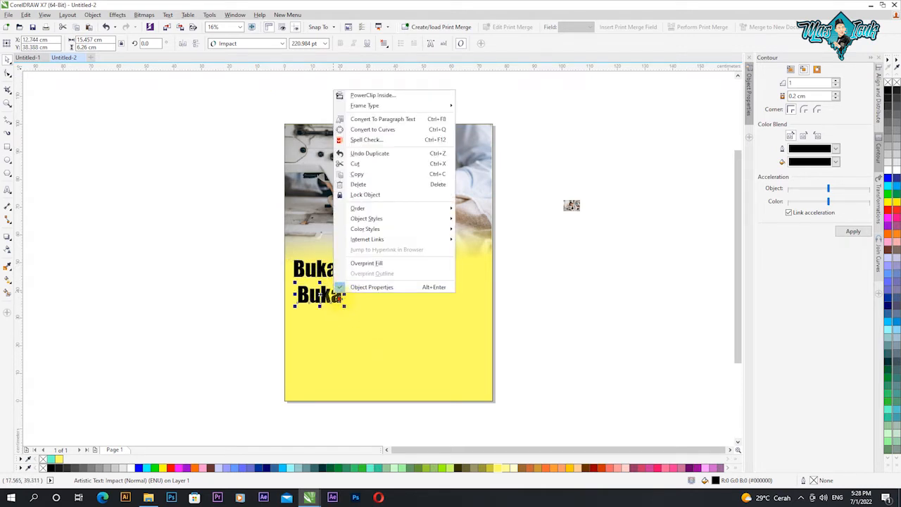
pyautogui.doubleClick(338, 299)
pyautogui.moveTo(341, 296); pyautogui.dragTo(269, 296)
pyautogui.write('Kursus Jahit')
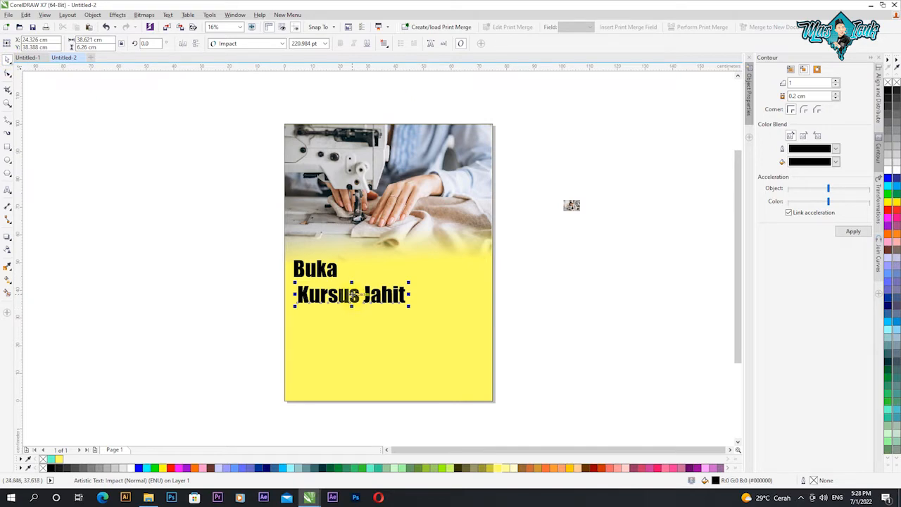
# Step: Duplicate the "Kursus Jahit" line slightly lower and rewrite the copy as "Untuk Pemula"
pyautogui.moveTo(346, 304); pyautogui.dragTo(345, 308)
pyautogui.rightClick(346, 308)
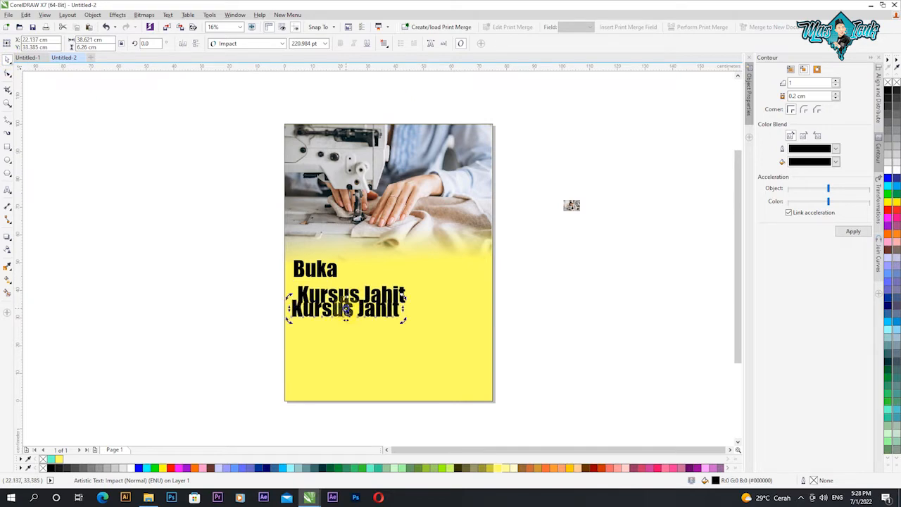
pyautogui.doubleClick(382, 313)
pyautogui.moveTo(401, 310); pyautogui.dragTo(276, 309)
pyautogui.write('Untuk Pemula')
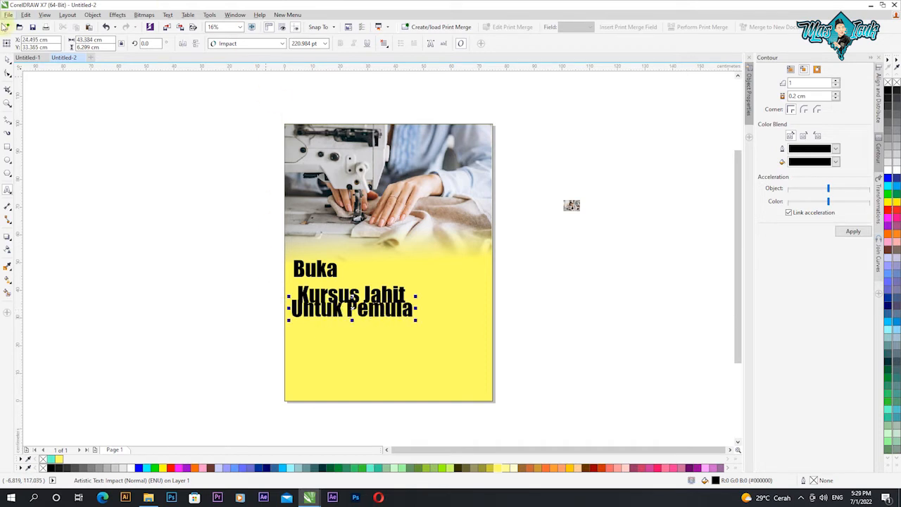
pyautogui.click(6, 62)
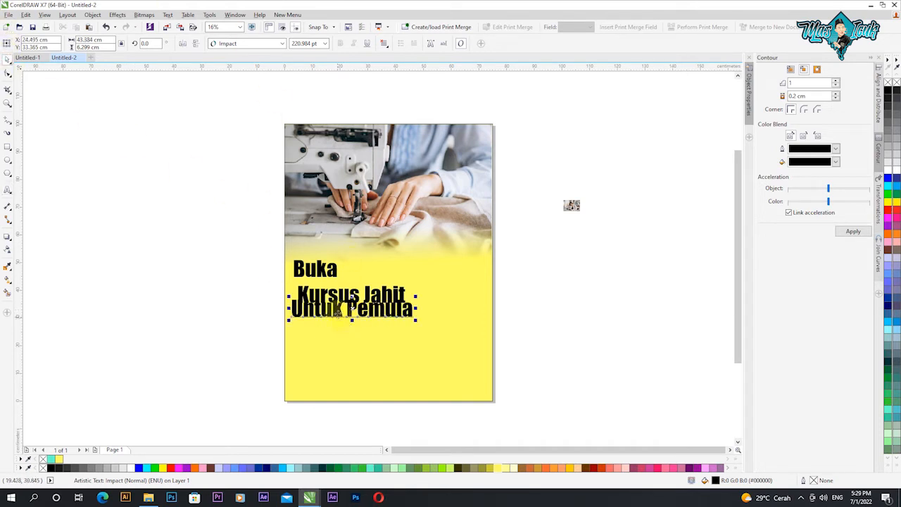
# Step: Stack the lines "Buka", "Kursus Jahit" and "Untuk Pemula" without overlap, starting at the photo's faded lower edge
pyautogui.moveTo(352, 305); pyautogui.dragTo(347, 324)
pyautogui.click(318, 268)
pyautogui.moveTo(319, 268); pyautogui.dragTo(321, 252)
pyautogui.moveTo(343, 296); pyautogui.dragTo(347, 276)
pyautogui.moveTo(346, 326); pyautogui.dragTo(352, 304)
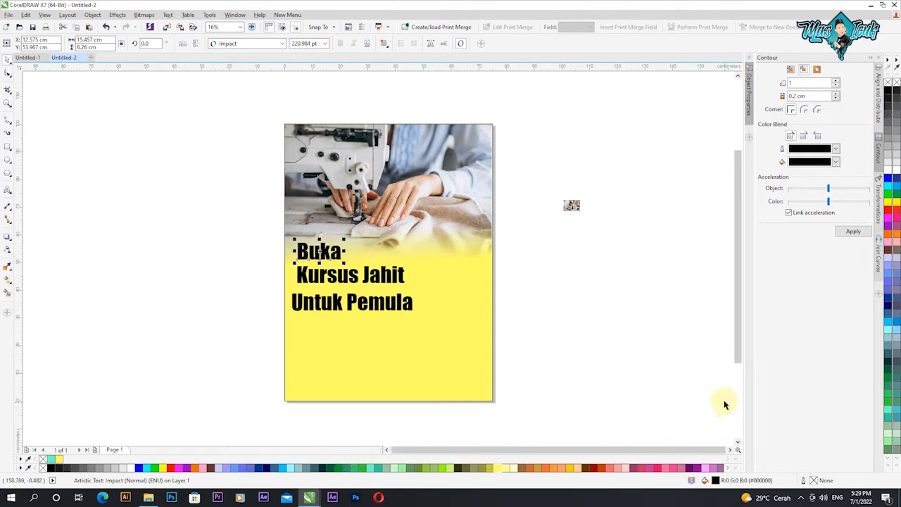
# Step: Change the page-sized rectangle's fill to a softer yellow using the CMYK colour model
pyautogui.click(475, 385)
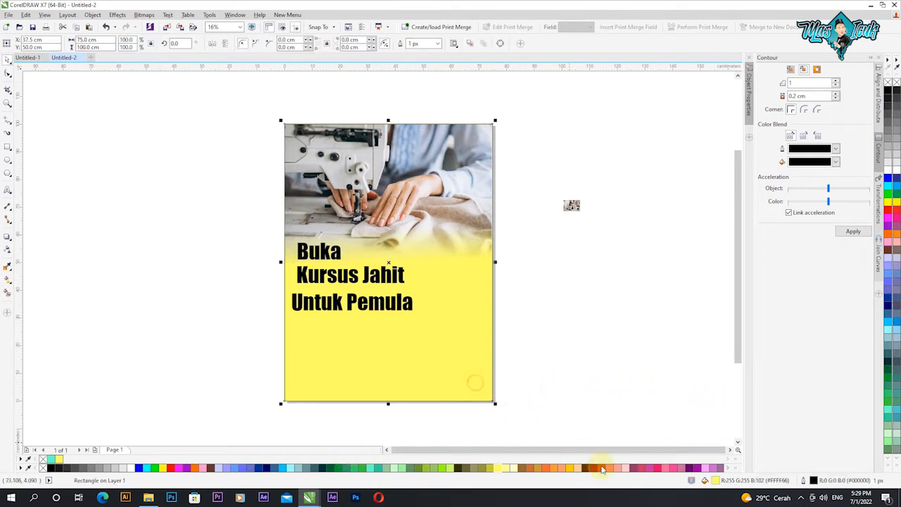
pyautogui.doubleClick(715, 480)
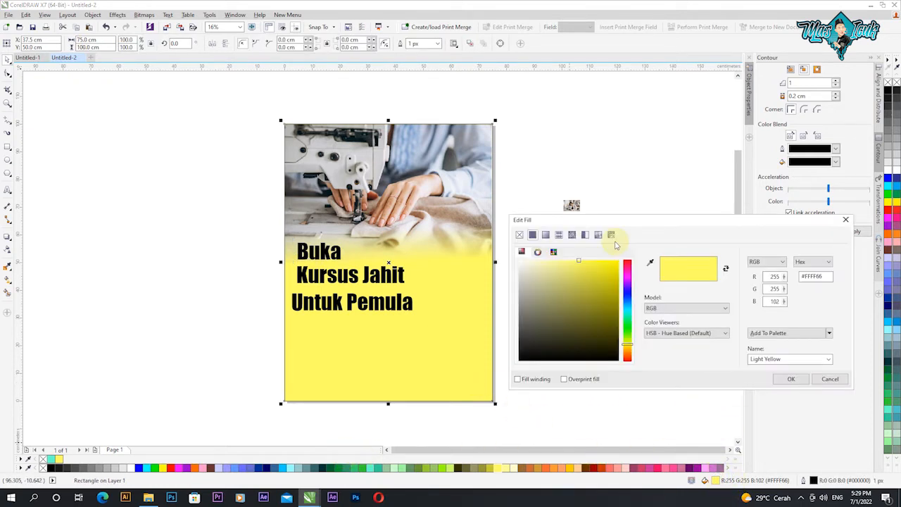
pyautogui.click(769, 262)
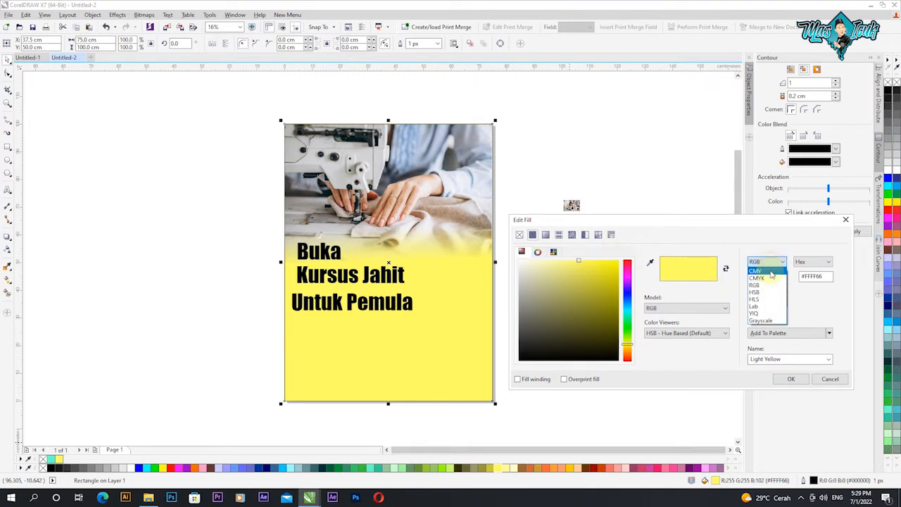
pyautogui.click(764, 279)
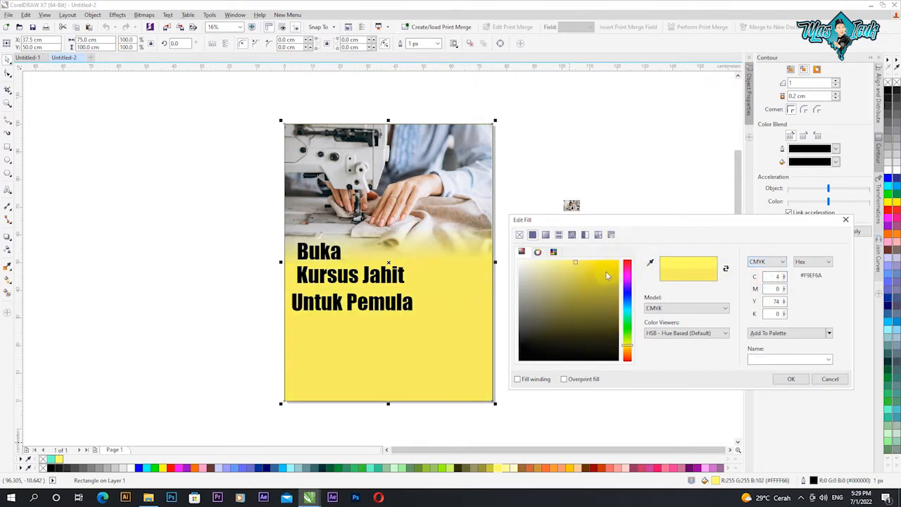
pyautogui.click(564, 265)
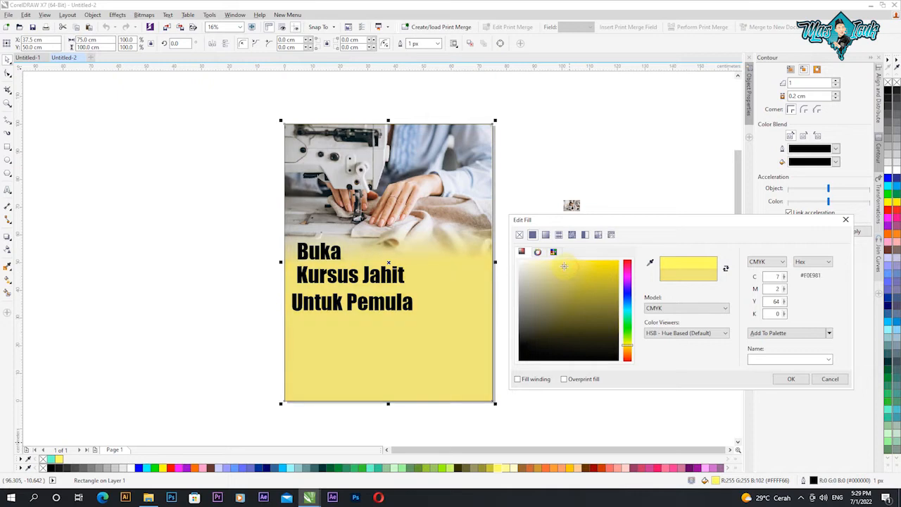
pyautogui.click(787, 380)
pyautogui.click(608, 267)
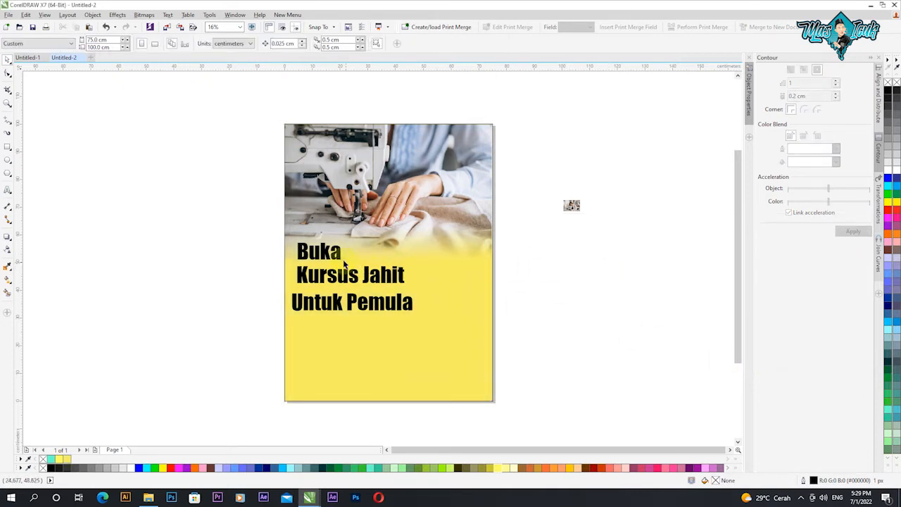
# Step: Fill the "Buka" text with dark green (#084F03)
pyautogui.click(324, 252)
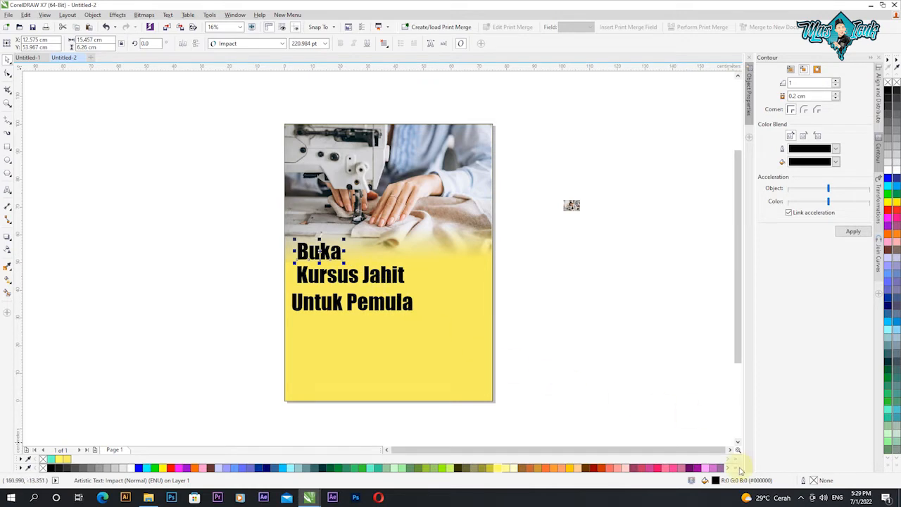
pyautogui.doubleClick(715, 480)
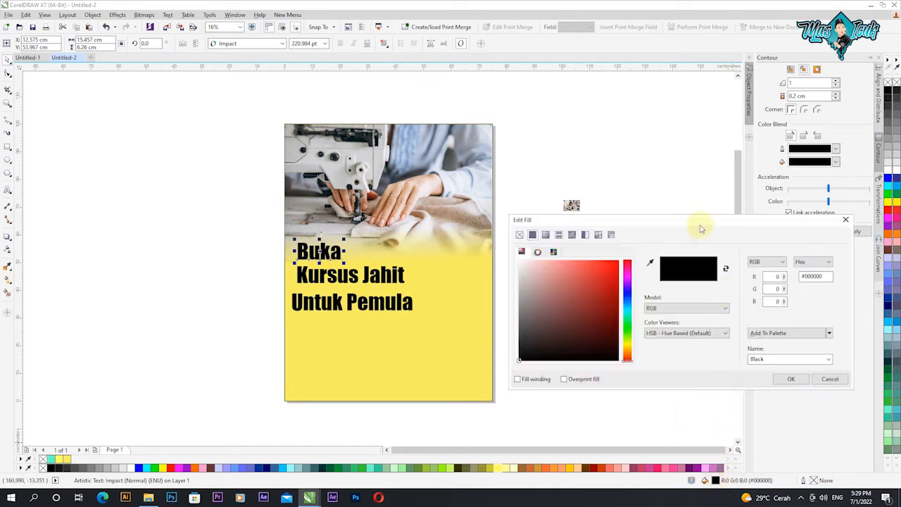
pyautogui.click(628, 329)
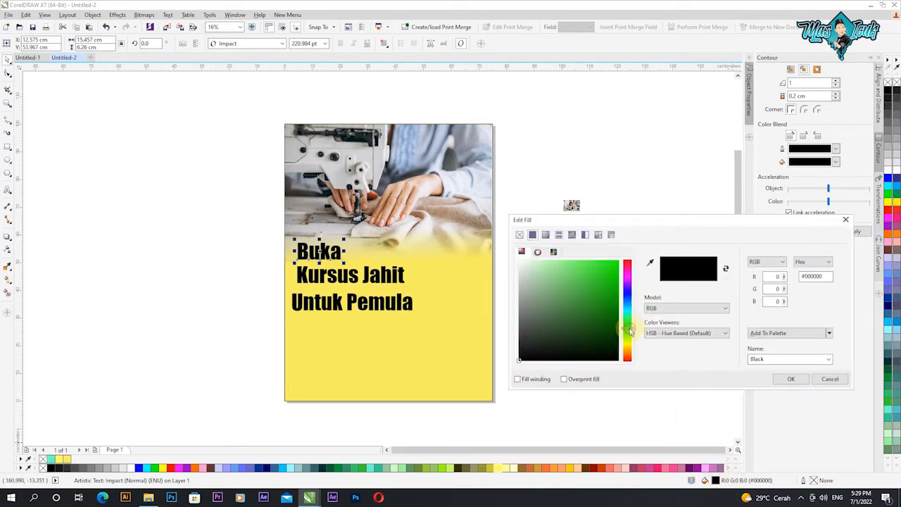
pyautogui.moveTo(614, 317); pyautogui.dragTo(614, 329)
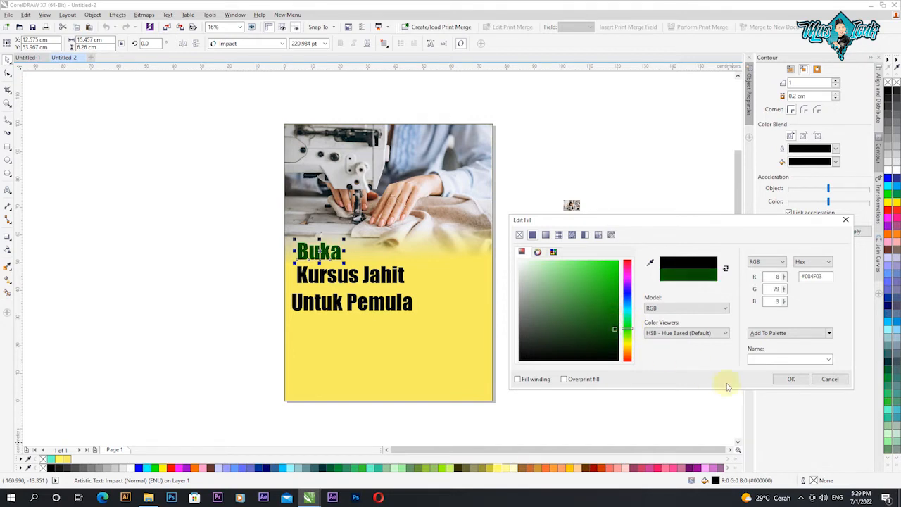
pyautogui.click(787, 380)
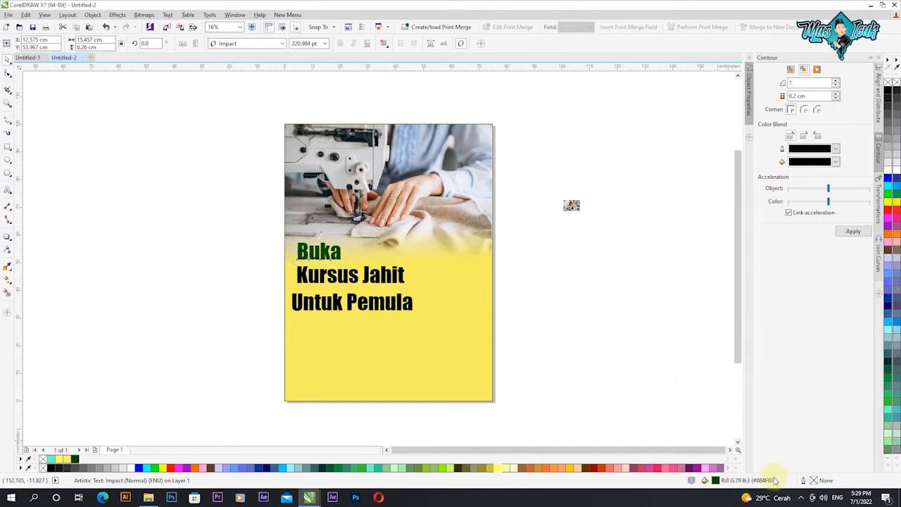
# Step: Give the "Buka" text a white outline and change its fill to a CMYK green of C87 M34 Y100 K29
pyautogui.rightClick(129, 468)
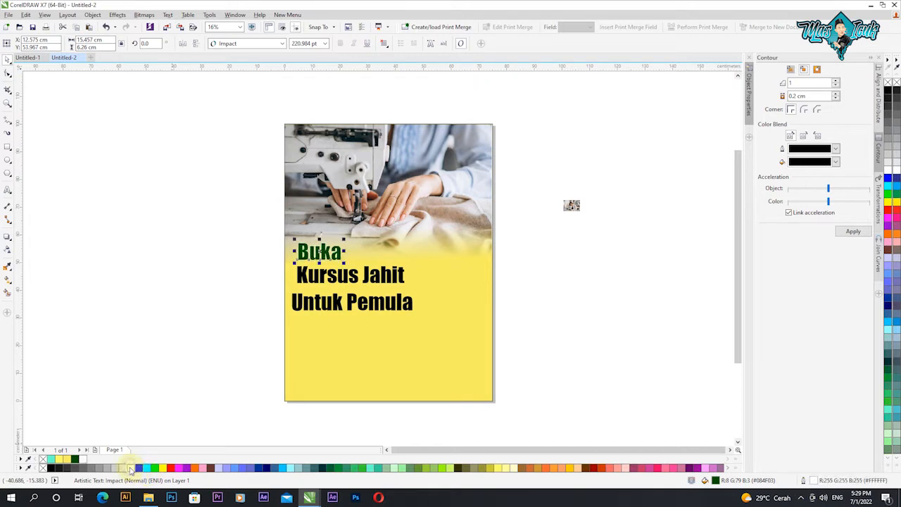
pyautogui.doubleClick(715, 481)
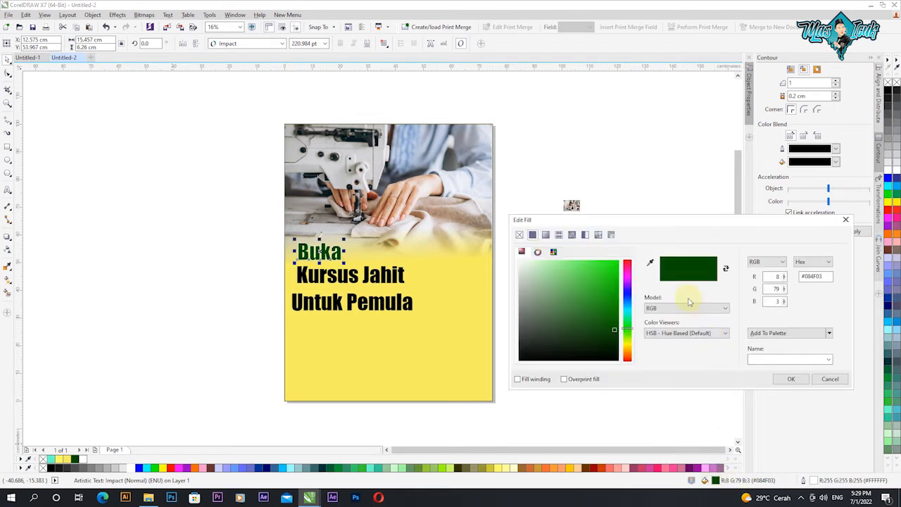
pyautogui.click(767, 262)
pyautogui.click(760, 273)
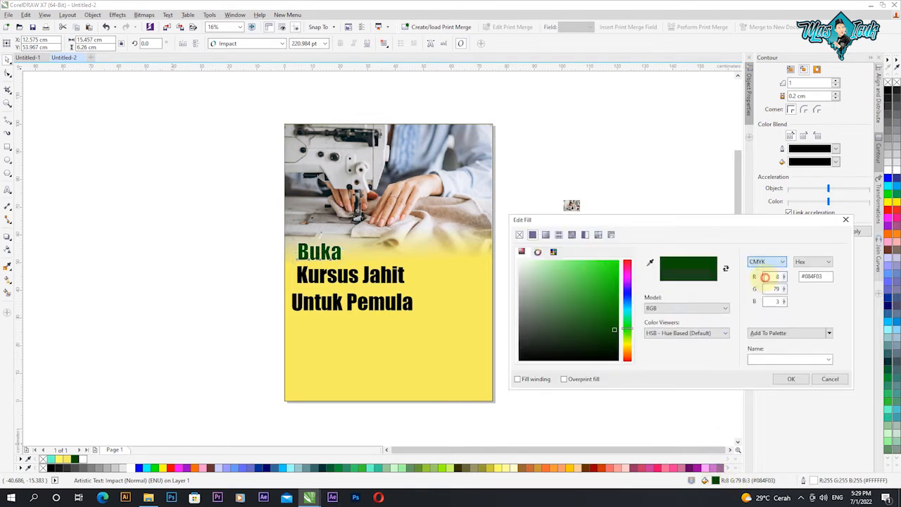
pyautogui.click(613, 322)
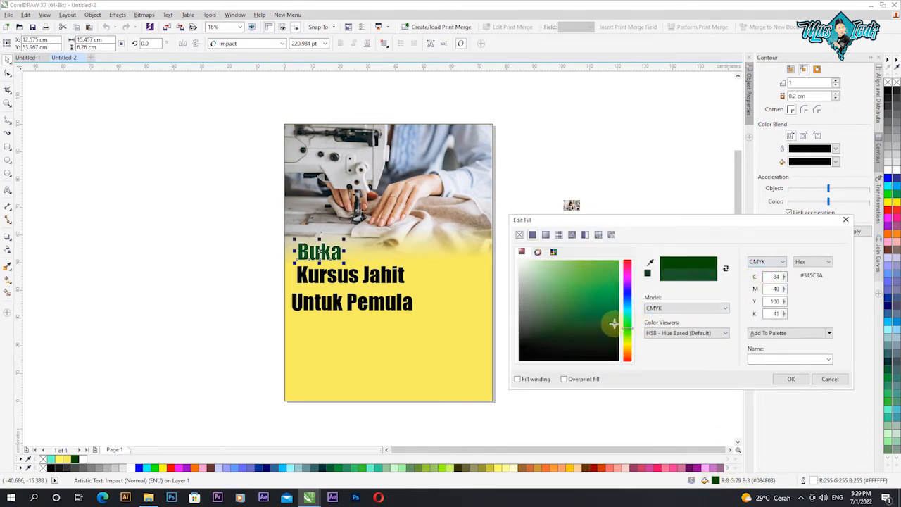
pyautogui.moveTo(613, 322)
pyautogui.mouseDown()
pyautogui.moveTo(598, 316)
pyautogui.moveTo(617, 316)
pyautogui.moveTo(615, 306)
pyautogui.moveTo(619, 326)
pyautogui.moveTo(570, 330)
pyautogui.moveTo(617, 317)
pyautogui.mouseUp()
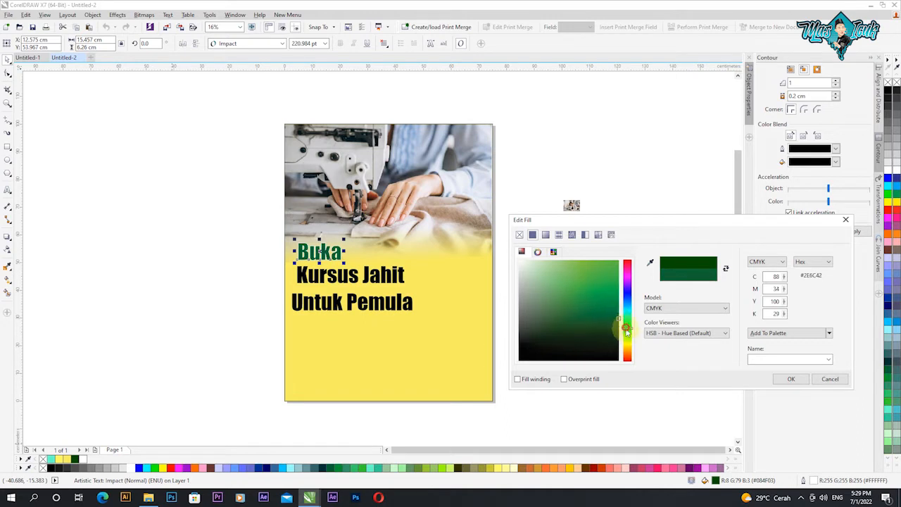
pyautogui.click(790, 379)
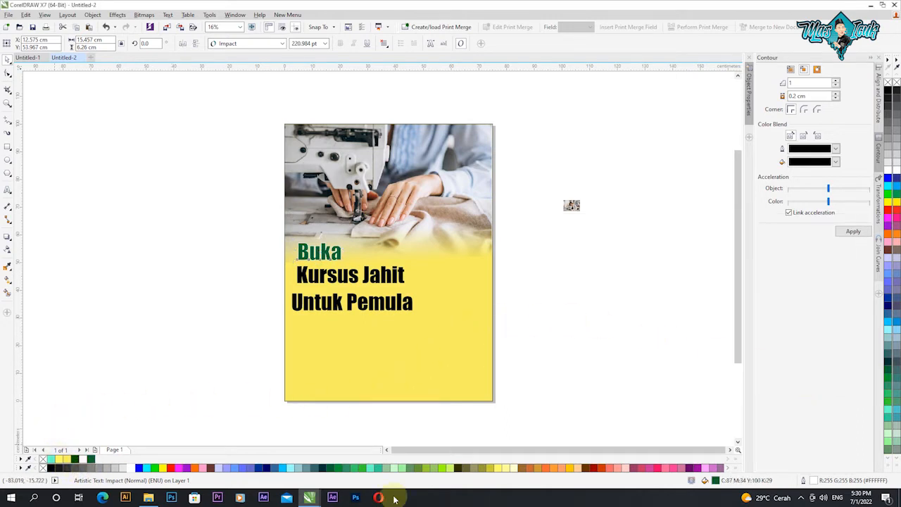
# Step: Set the "Buka" outline to 1.0 cm wide, behind the fill and scaling with the object
pyautogui.doubleClick(813, 480)
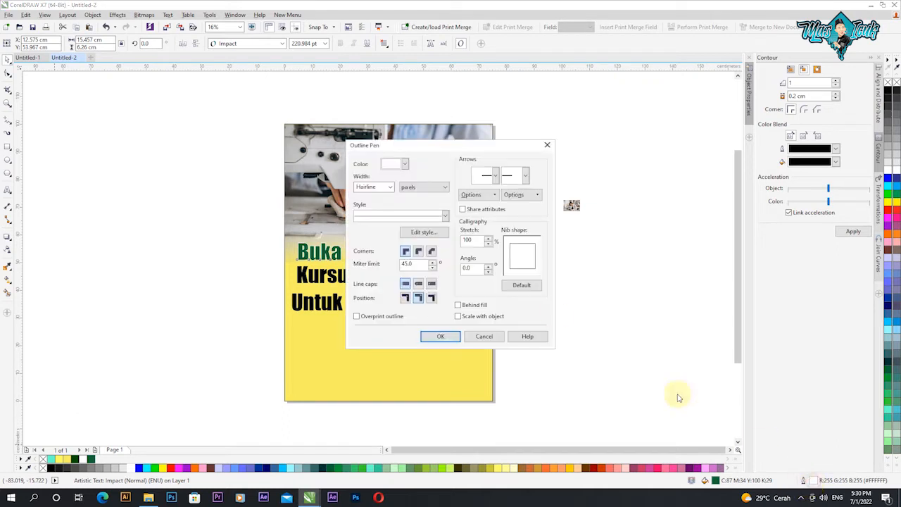
pyautogui.click(389, 186)
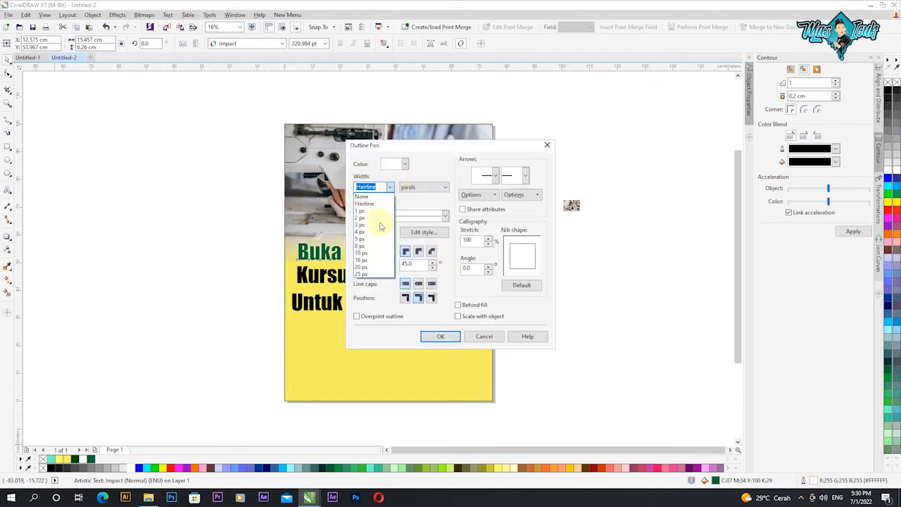
pyautogui.click(377, 267)
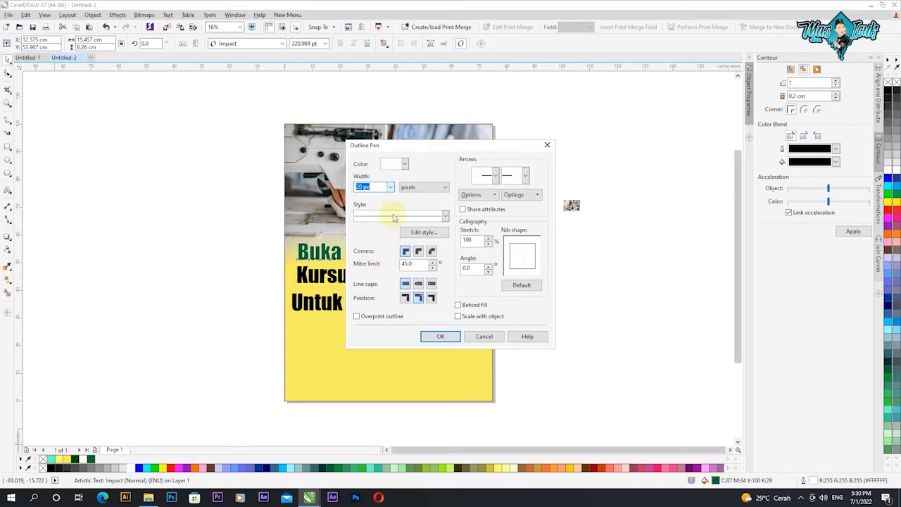
pyautogui.click(426, 187)
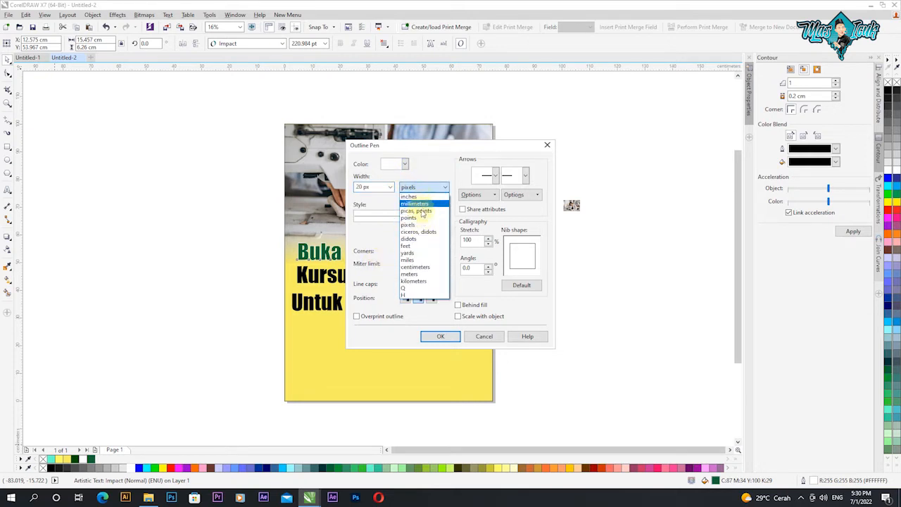
pyautogui.click(416, 266)
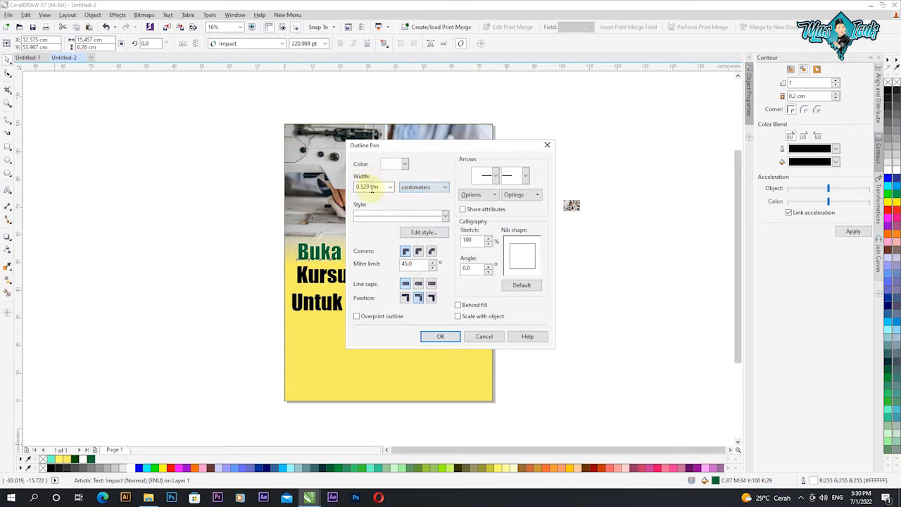
pyautogui.click(391, 187)
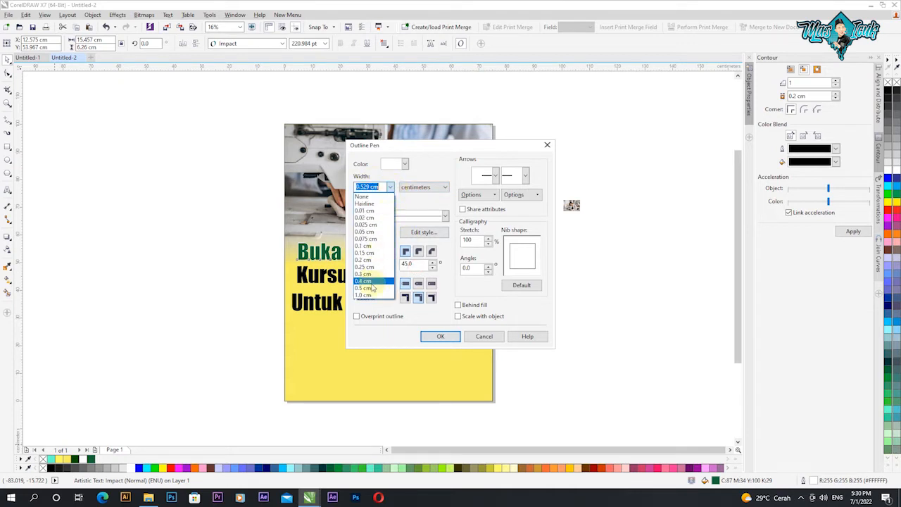
pyautogui.click(367, 296)
pyautogui.click(522, 289)
pyautogui.click(467, 306)
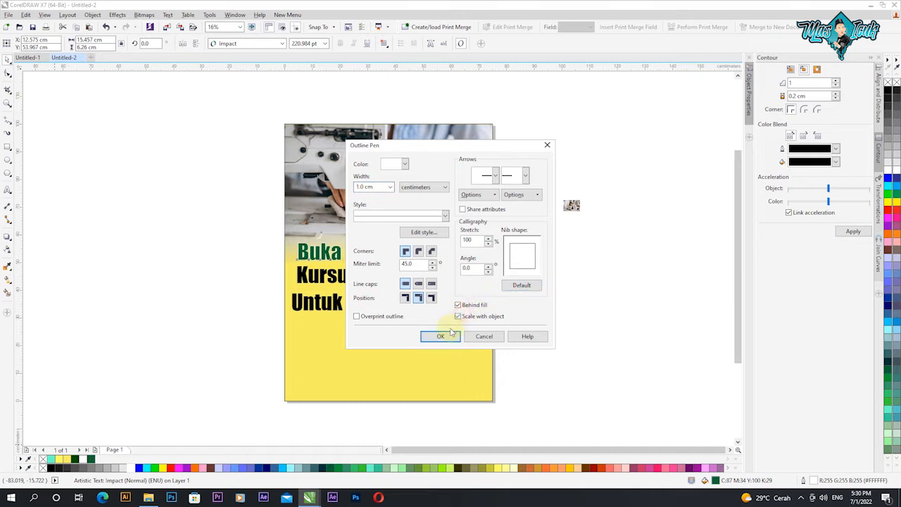
pyautogui.click(443, 336)
pyautogui.click(559, 284)
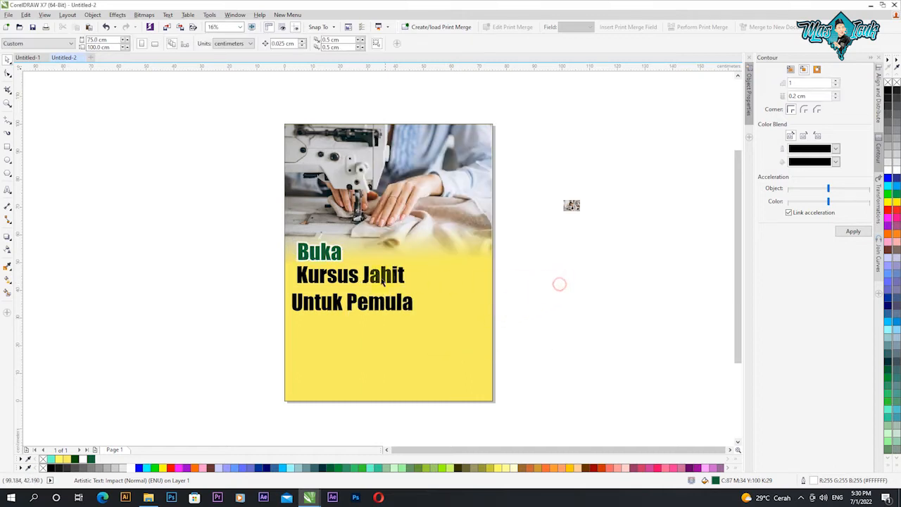
# Step: Fill both the "Kursus Jahit" and "Untuk Pemula" lines with CMYK red (C0 M100 Y100 K0)
pyautogui.click(363, 280)
pyautogui.keyDown('shift'); pyautogui.click(361, 303); pyautogui.keyUp('shift')
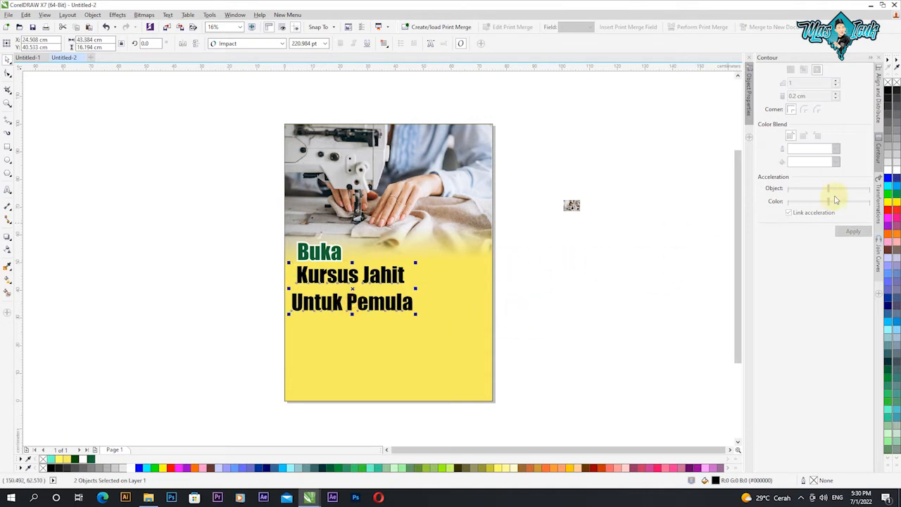
pyautogui.click(890, 210)
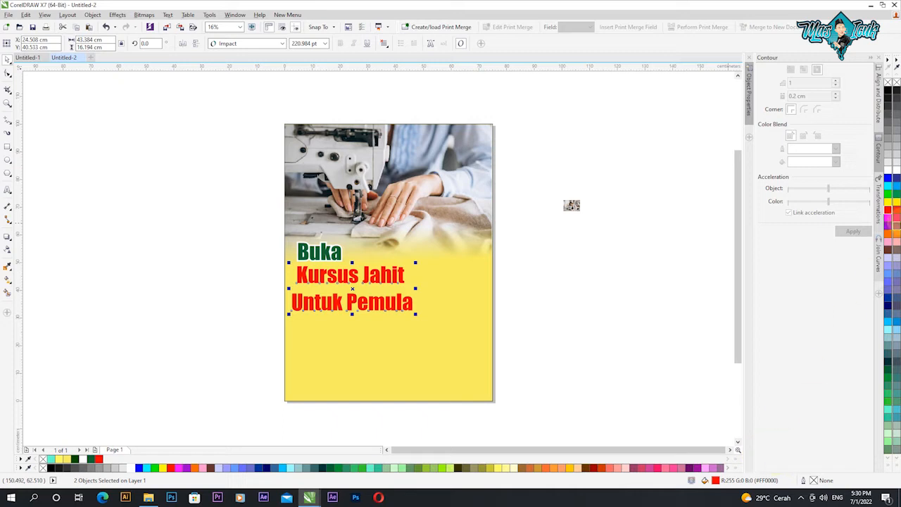
pyautogui.click(889, 209)
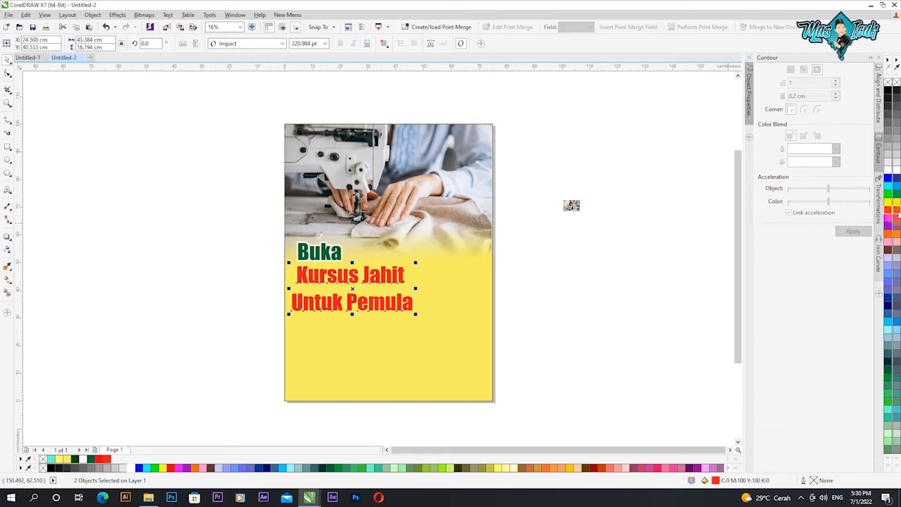
# Step: Give the two red headline lines a 1.0 cm white outline behind the fill that scales with the object
pyautogui.doubleClick(814, 480)
pyautogui.click(387, 186)
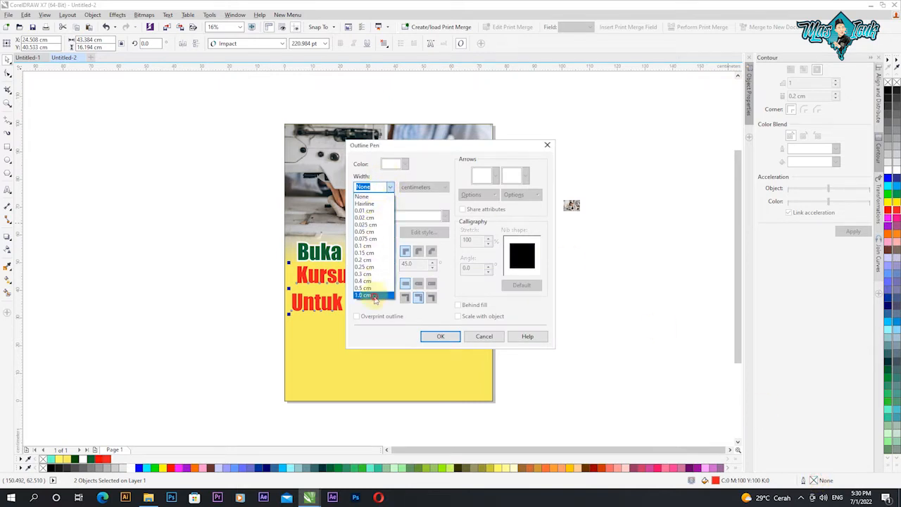
pyautogui.click(372, 294)
pyautogui.click(419, 252)
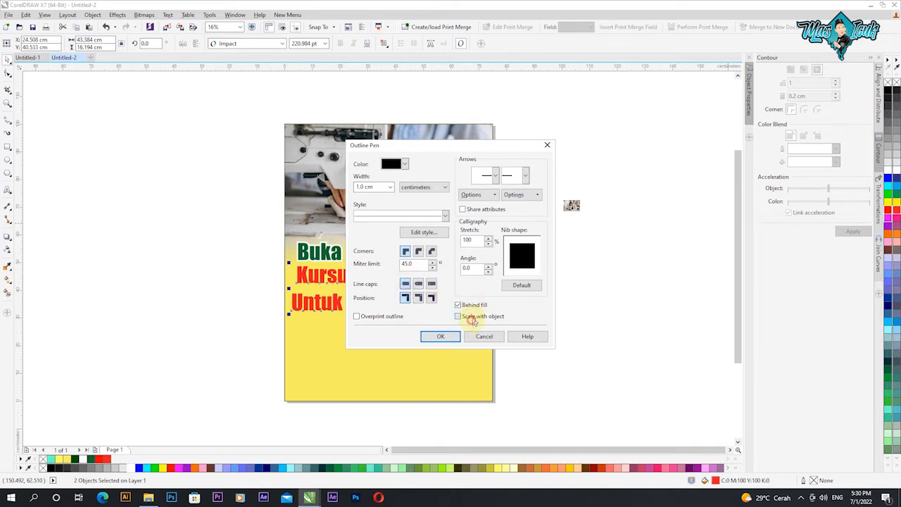
pyautogui.click(440, 336)
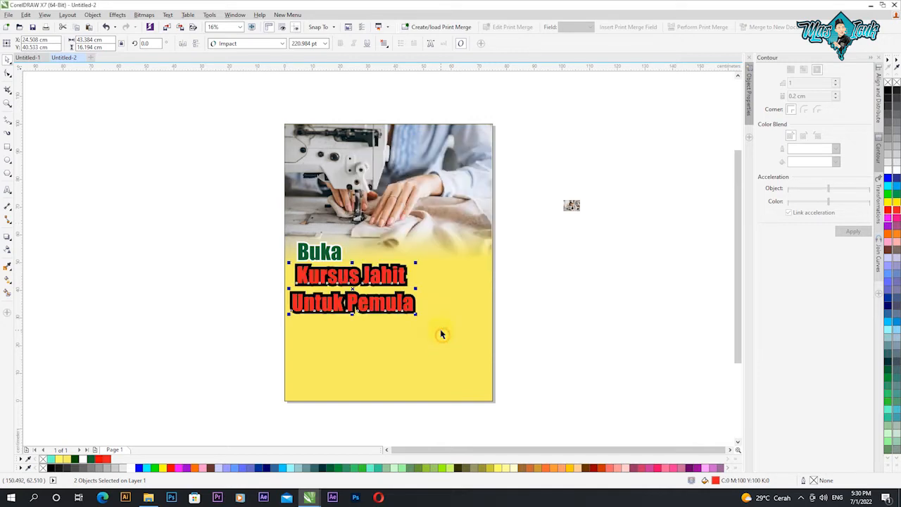
pyautogui.rightClick(90, 458)
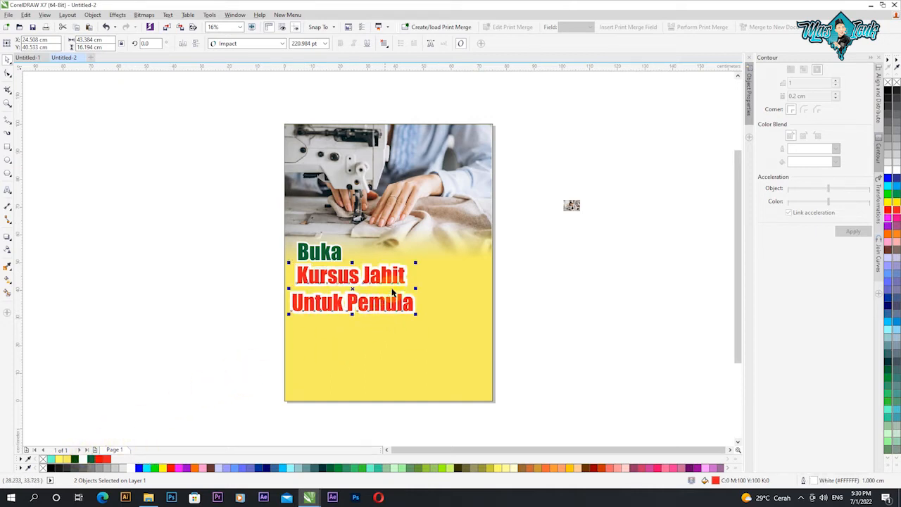
pyautogui.click(561, 298)
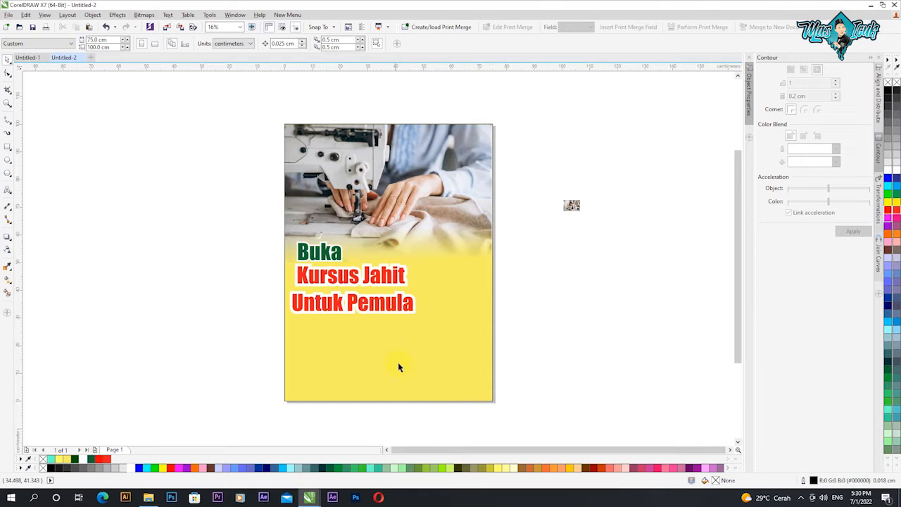
# Step: Move "Untuk Pemula" closer beneath "Kursus Jahit" so that their left edges line up
pyautogui.scroll(2, 362, 285)
pyautogui.click(336, 271)
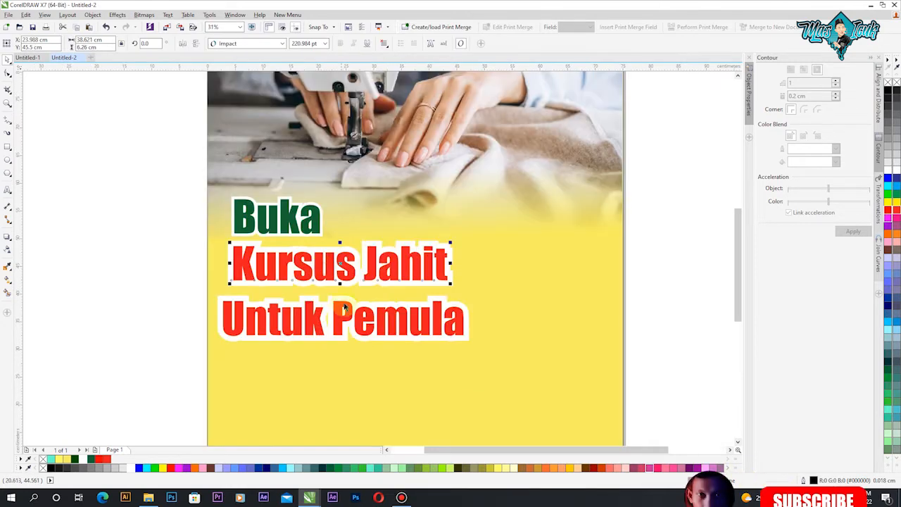
pyautogui.moveTo(337, 325); pyautogui.dragTo(345, 319)
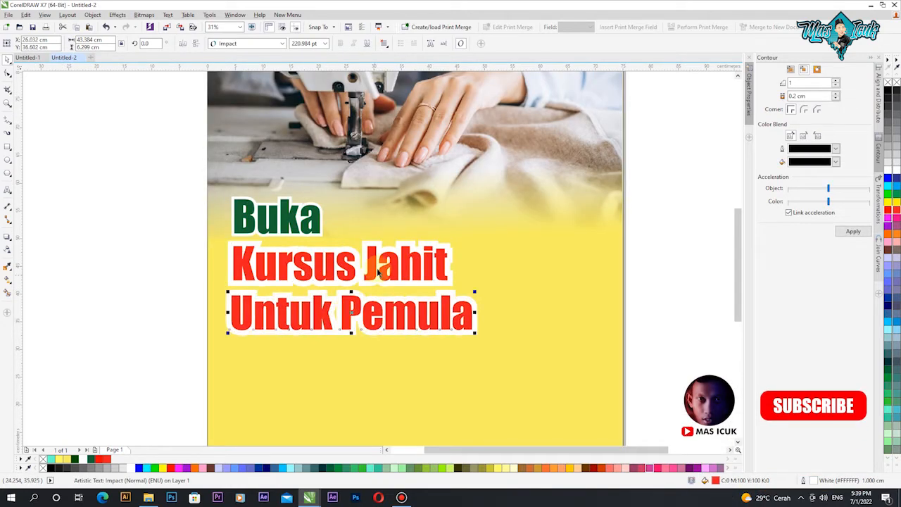
# Step: Change the outlines of "Kursus Jahit" and "Untuk Pemula" to rounded corners and rounded line caps
pyautogui.keyDown('shift'); pyautogui.click(369, 271); pyautogui.keyUp('shift')
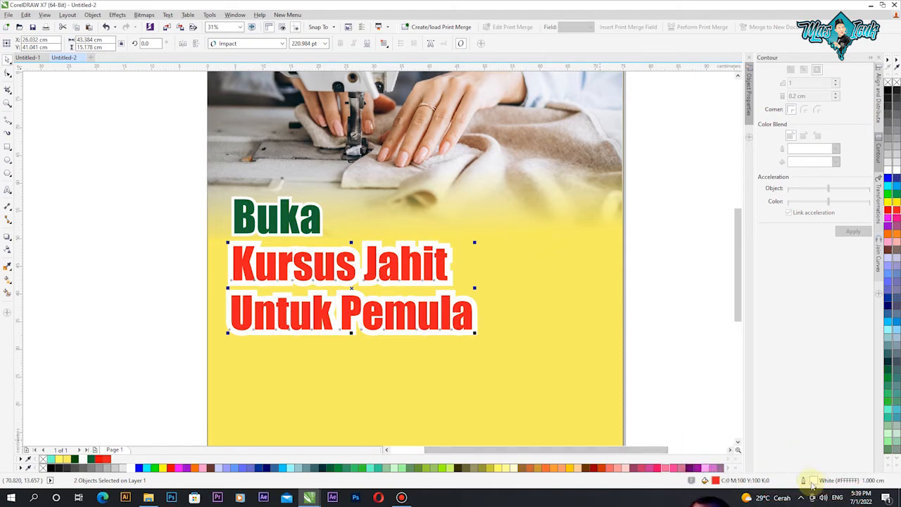
pyautogui.doubleClick(813, 481)
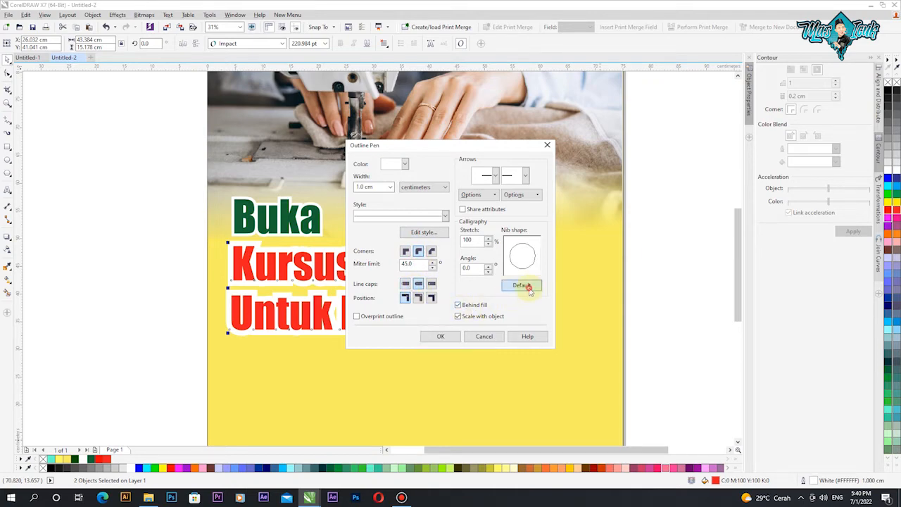
pyautogui.click(442, 336)
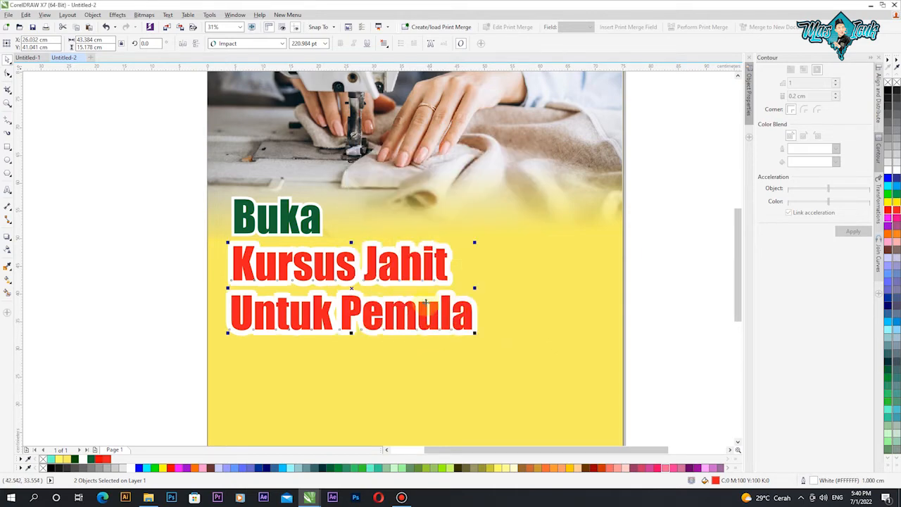
pyautogui.click(138, 264)
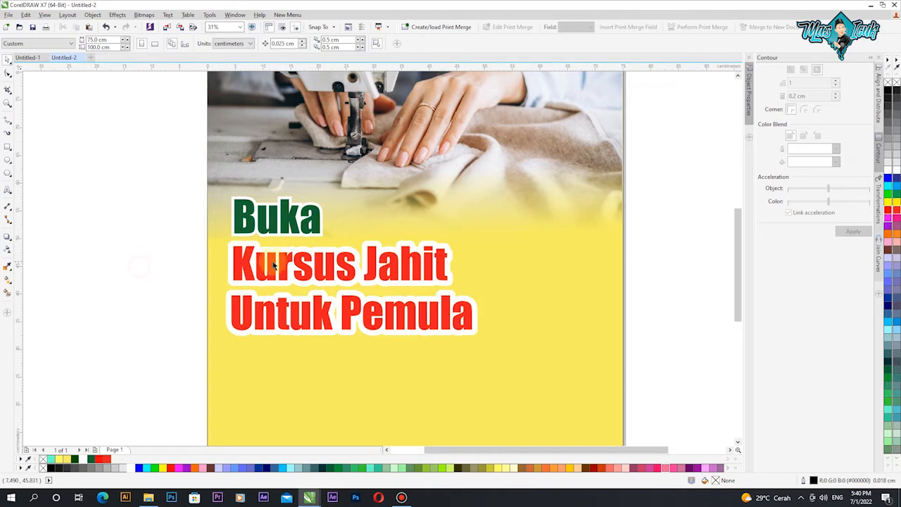
# Step: Shift "Kursus Jahit" and "Untuk Pemula" together down and to the right, leaving a gap below "Buka"
pyautogui.scroll(-2, 243, 280)
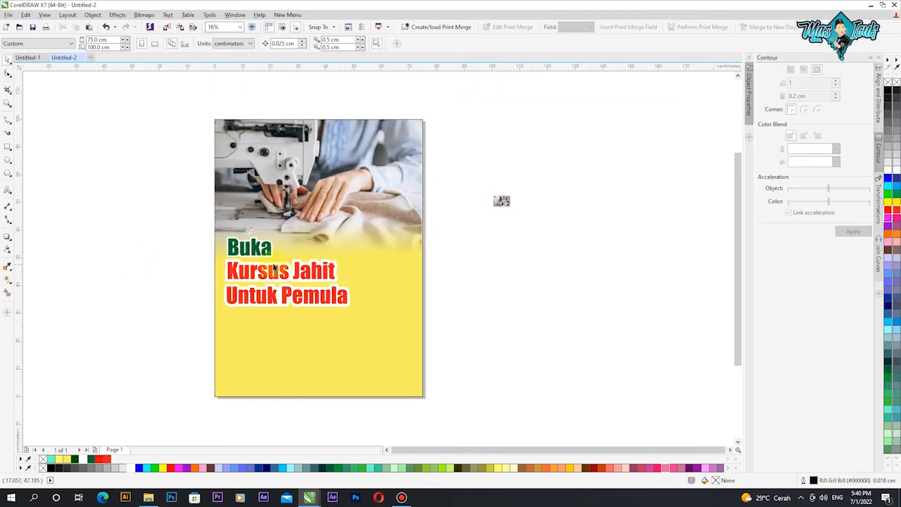
pyautogui.click(305, 273)
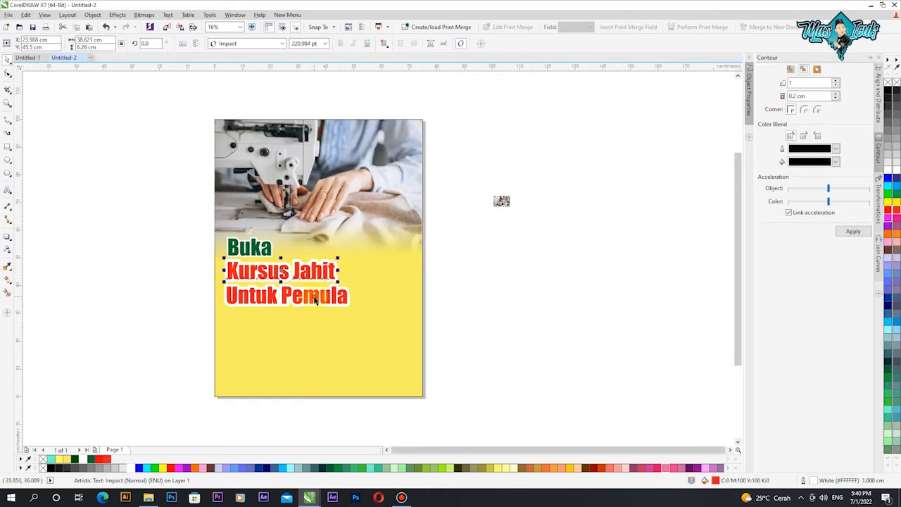
pyautogui.moveTo(310, 271); pyautogui.dragTo(332, 282)
pyautogui.click(500, 280)
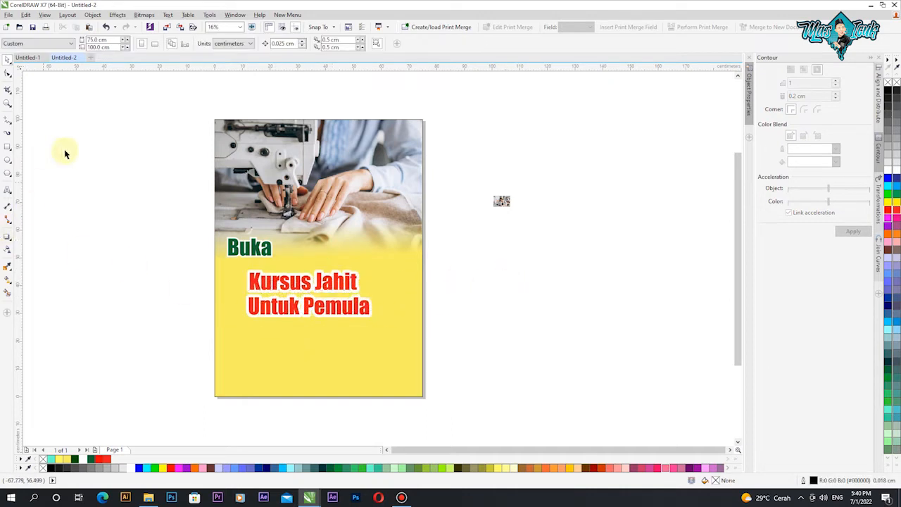
# Step: Copy the WhatsApp logo from Untitled-1 into the Untitled-2 poster, about 5.1 cm wide, and place it below the headline's left end
pyautogui.click(29, 58)
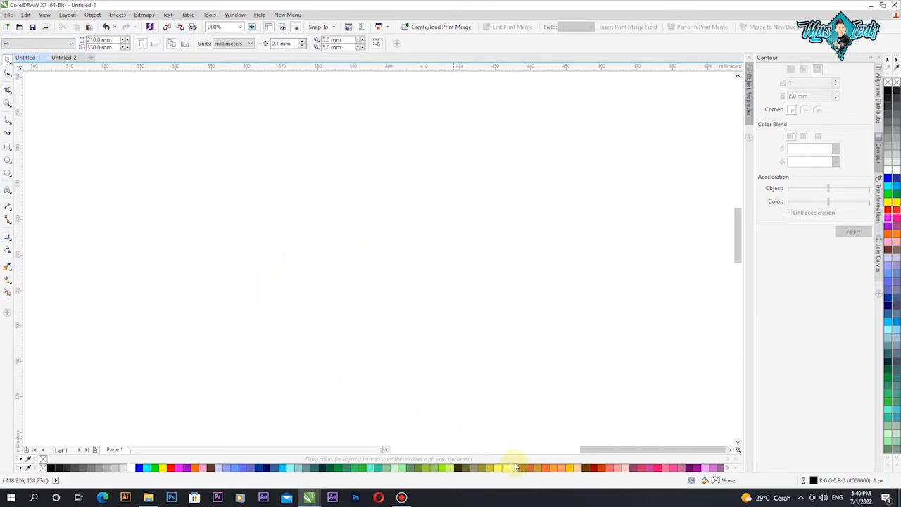
pyautogui.moveTo(585, 445); pyautogui.dragTo(473, 461)
pyautogui.scroll(-1, 432, 251)
pyautogui.moveTo(567, 234); pyautogui.dragTo(317, 424)
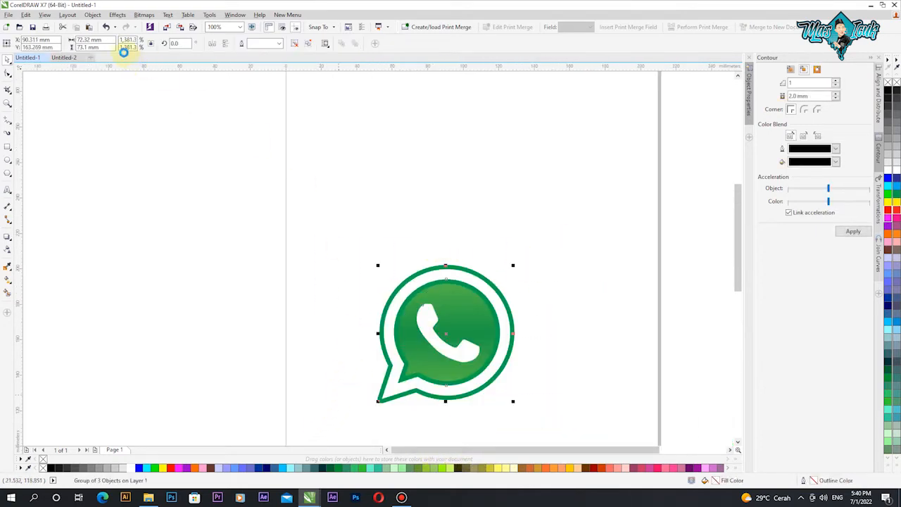
pyautogui.click(62, 58)
pyautogui.hotkey('ctrl', 'v')
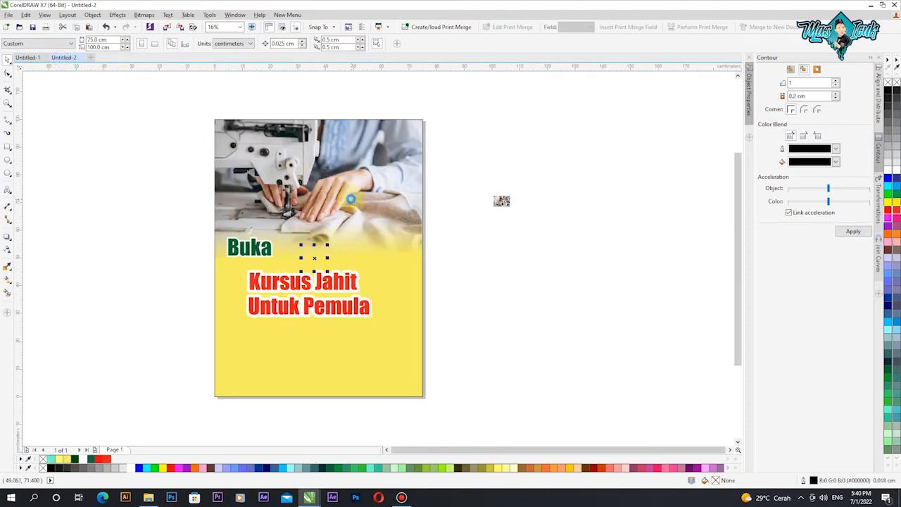
pyautogui.moveTo(312, 256); pyautogui.dragTo(272, 328)
pyautogui.scroll(2, 252, 344)
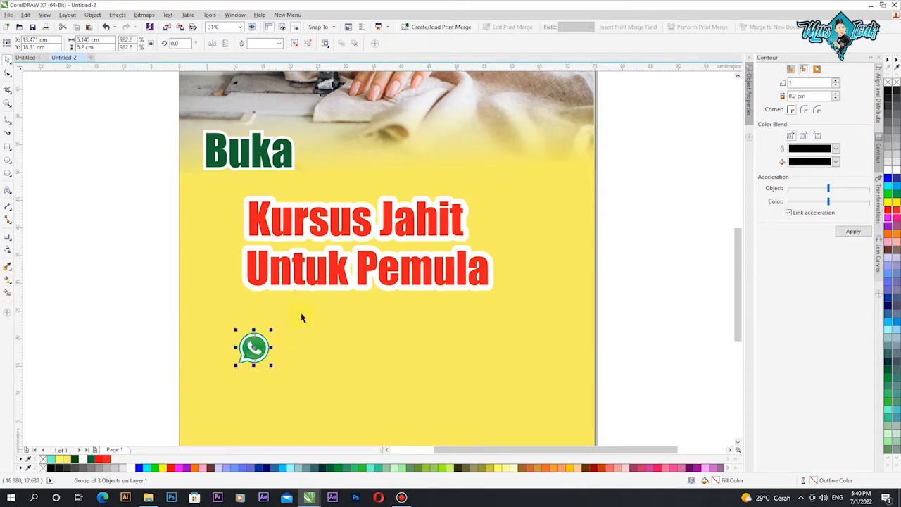
# Step: Create the phone number text from a copy of "Untuk Pemula" beside the WhatsApp logo, scaled to about 39 cm wide
pyautogui.click(319, 265)
pyautogui.moveTo(319, 264); pyautogui.dragTo(359, 342)
pyautogui.rightClick(359, 342)
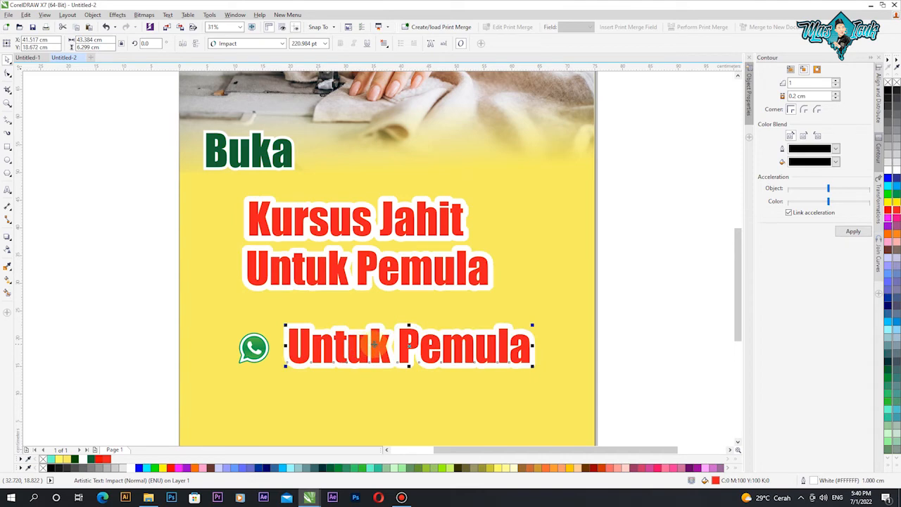
pyautogui.doubleClick(506, 344)
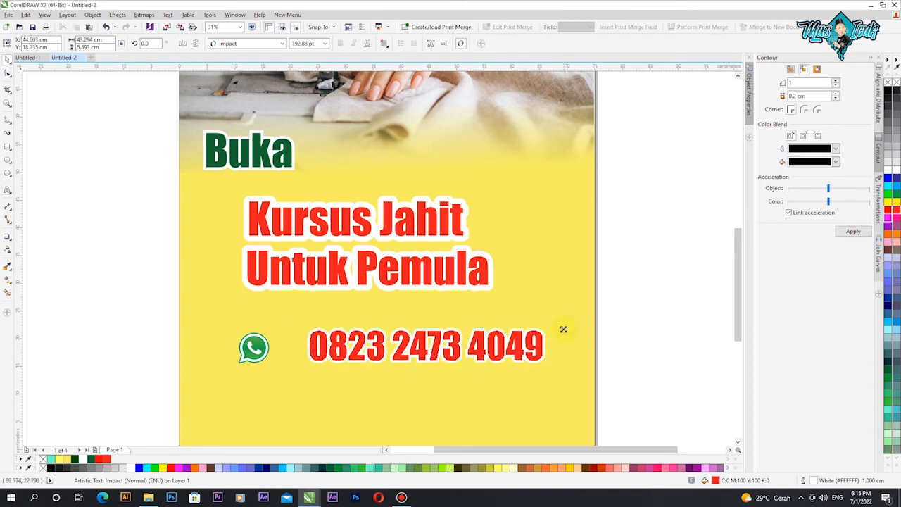
pyautogui.moveTo(453, 344); pyautogui.dragTo(422, 347)
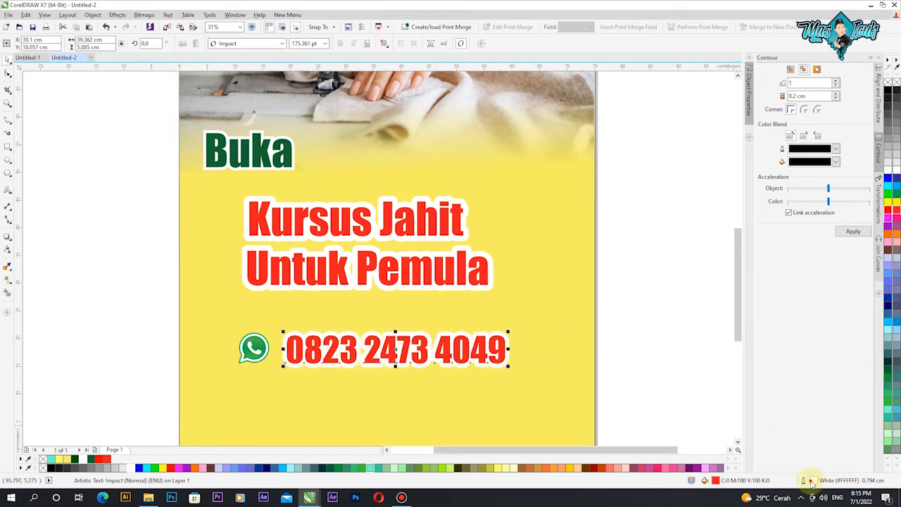
# Step: Change the width of the phone number's white outline
pyautogui.doubleClick(811, 480)
pyautogui.click(390, 186)
pyautogui.click(374, 264)
pyautogui.click(389, 187)
pyautogui.click(378, 288)
pyautogui.click(519, 285)
pyautogui.click(432, 337)
# Step: Recolour the phone number dark green and align its vertical centre with the WhatsApp logo
pyautogui.click(625, 326)
pyautogui.click(370, 332)
pyautogui.click(75, 458)
pyautogui.click(111, 355)
pyautogui.click(312, 348)
pyautogui.keyDown('shift'); pyautogui.click(255, 348); pyautogui.keyUp('shift')
pyautogui.press('e')
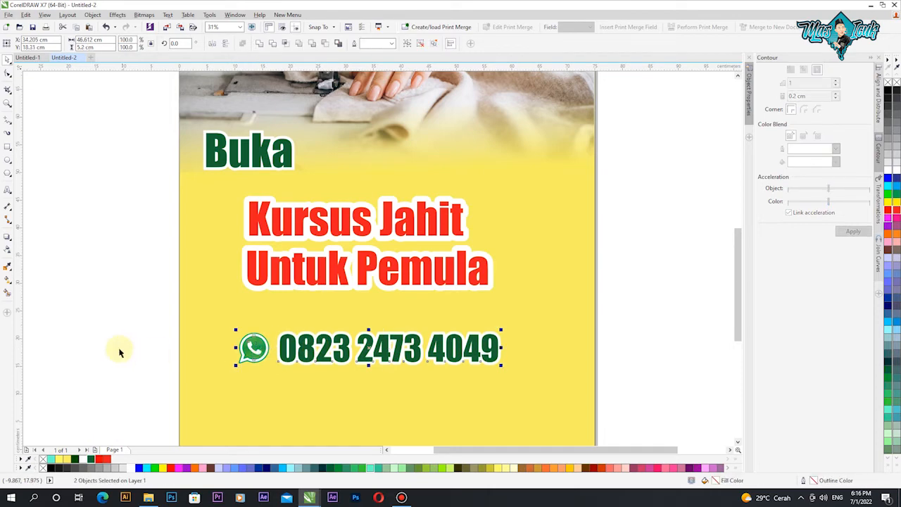
pyautogui.click(119, 352)
# Step: Move the WhatsApp logo and phone number further down the poster and shift "Kursus Jahit" up and to the right
pyautogui.moveTo(561, 387); pyautogui.dragTo(565, 388)
pyautogui.scroll(-1, 417, 306)
pyautogui.moveTo(422, 326); pyautogui.dragTo(429, 344)
pyautogui.click(617, 294)
pyautogui.scroll(1, 426, 230)
pyautogui.moveTo(296, 297); pyautogui.dragTo(315, 285)
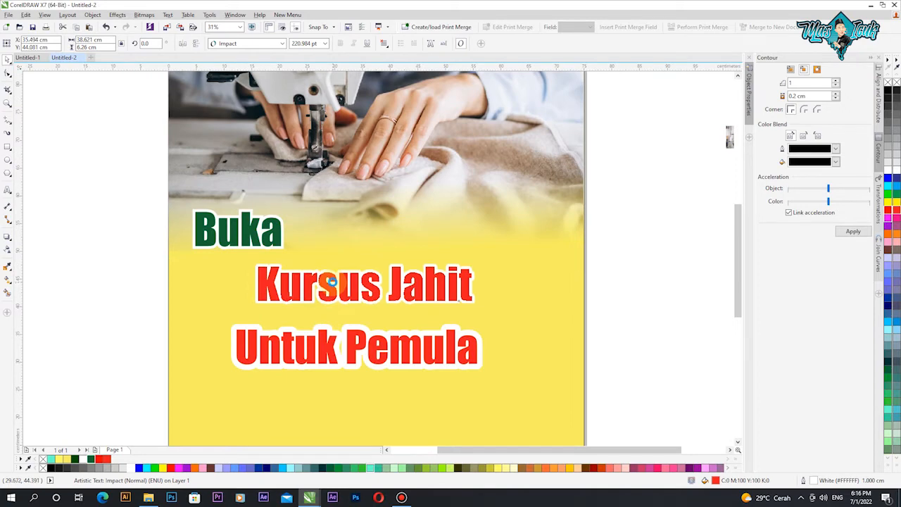
# Step: Draw a closed four-sided shape around "Kursus Jahit" with the Pen tool, about 49 × 12 cm
pyautogui.click(8, 121)
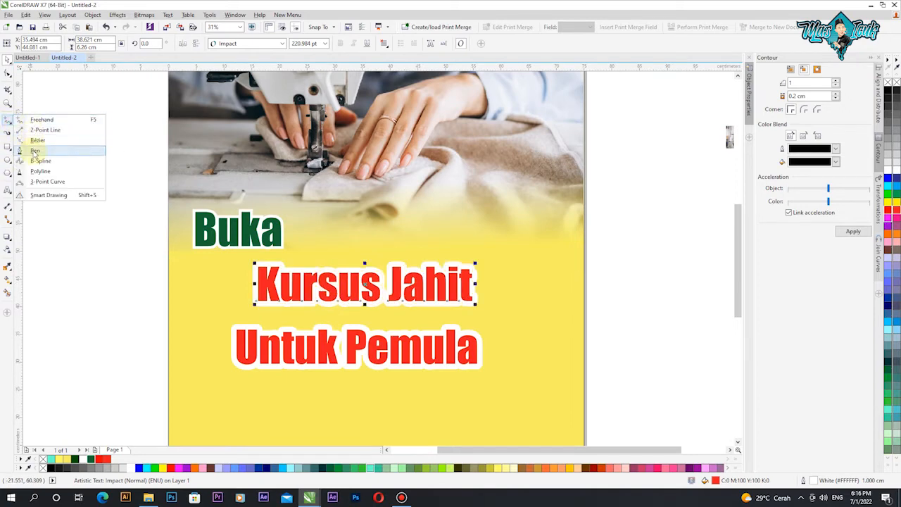
pyautogui.click(35, 150)
pyautogui.click(236, 258)
pyautogui.click(506, 250)
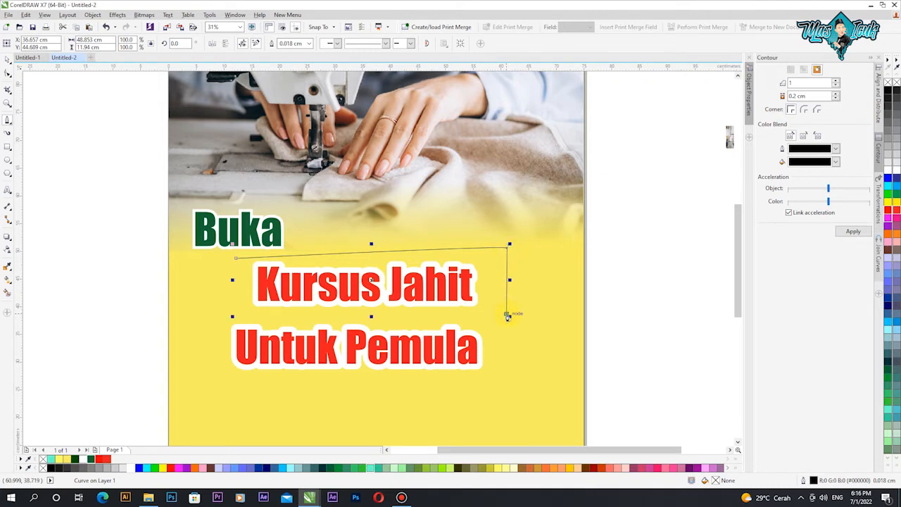
pyautogui.click(237, 259)
# Step: Straighten the top edge of the four-sided shape and adjust its lower-right and upper-left corners
pyautogui.click(7, 74)
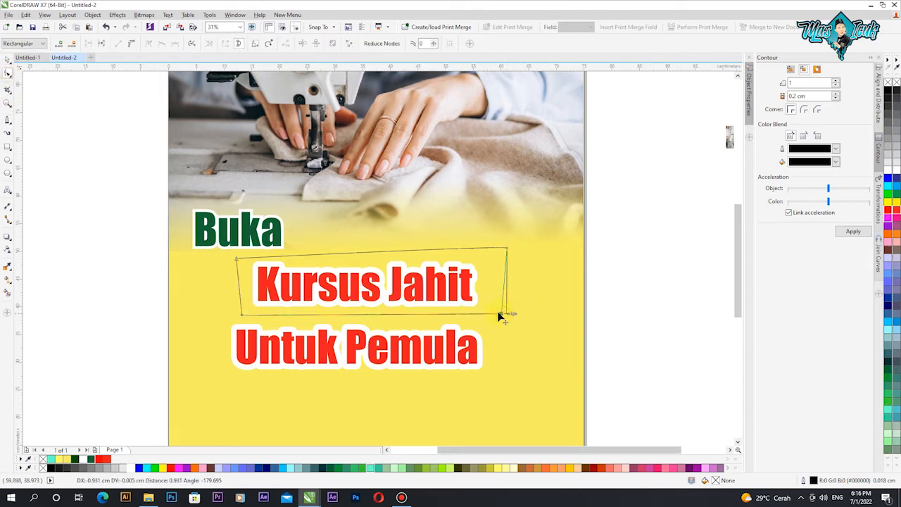
pyautogui.rightClick(311, 254)
pyautogui.click(337, 285)
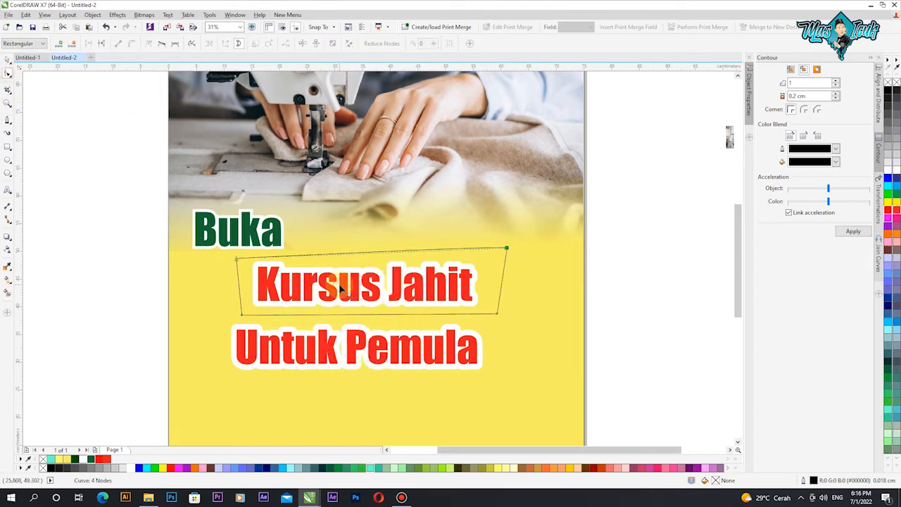
pyautogui.moveTo(237, 258); pyautogui.dragTo(240, 256)
pyautogui.press('space')
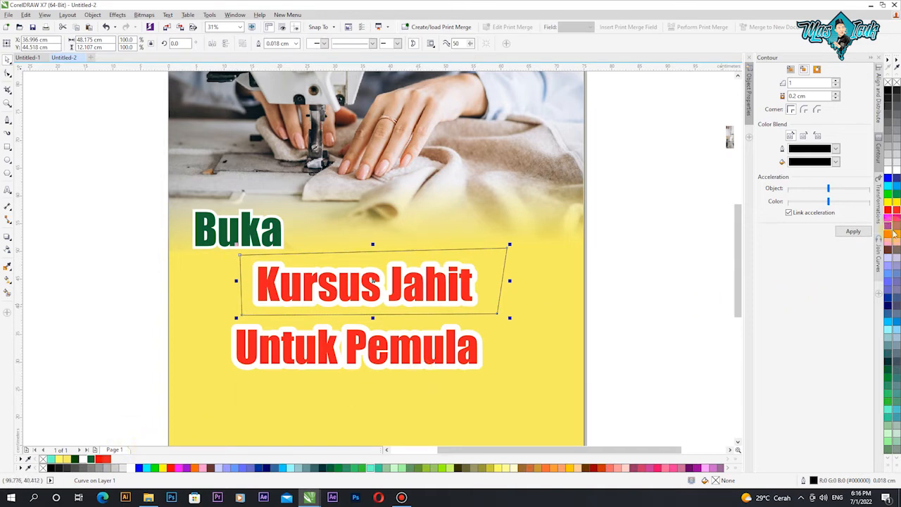
# Step: Fill the four-sided shape with Pink (#FF99CC), remove its outline and place it behind the text but above the yellow background
pyautogui.click(886, 242)
pyautogui.rightClick(43, 460)
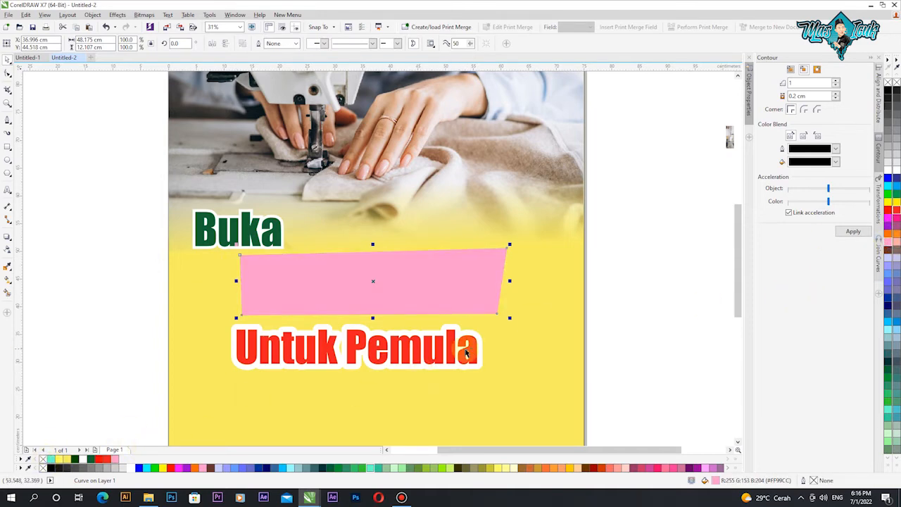
pyautogui.hotkey('shift', 'pagedown')
pyautogui.hotkey('ctrl', 'pageup')
pyautogui.click(642, 319)
# Step: Duplicate the pink shape behind "Untuk Pemula" and fill the copy with the darker pink #E86AA9
pyautogui.moveTo(489, 261); pyautogui.dragTo(484, 324)
pyautogui.doubleClick(715, 481)
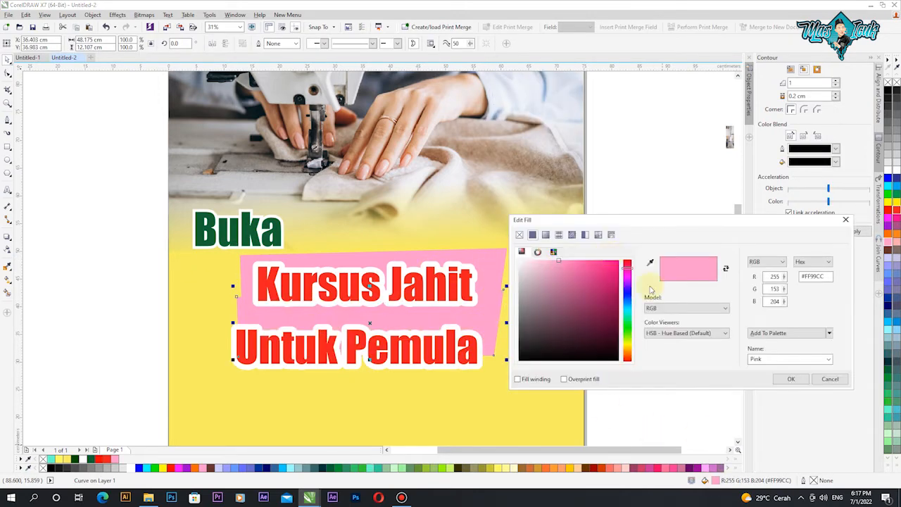
pyautogui.click(572, 268)
pyautogui.click(792, 379)
pyautogui.click(502, 323)
pyautogui.moveTo(494, 324); pyautogui.dragTo(470, 334)
pyautogui.click(614, 331)
# Step: Reshape the darker pink shape by moving its two lower corners outward and down and adjusting its upper-left corner
pyautogui.click(225, 319)
pyautogui.click(8, 73)
pyautogui.moveTo(215, 366); pyautogui.dragTo(213, 375)
pyautogui.moveTo(478, 366); pyautogui.dragTo(491, 379)
pyautogui.moveTo(213, 306); pyautogui.dragTo(220, 303)
# Step: Pull the lower-right corner of the light pink shape outward behind "Kursus Jahit"
pyautogui.click(246, 264)
pyautogui.moveTo(497, 313); pyautogui.dragTo(505, 316)
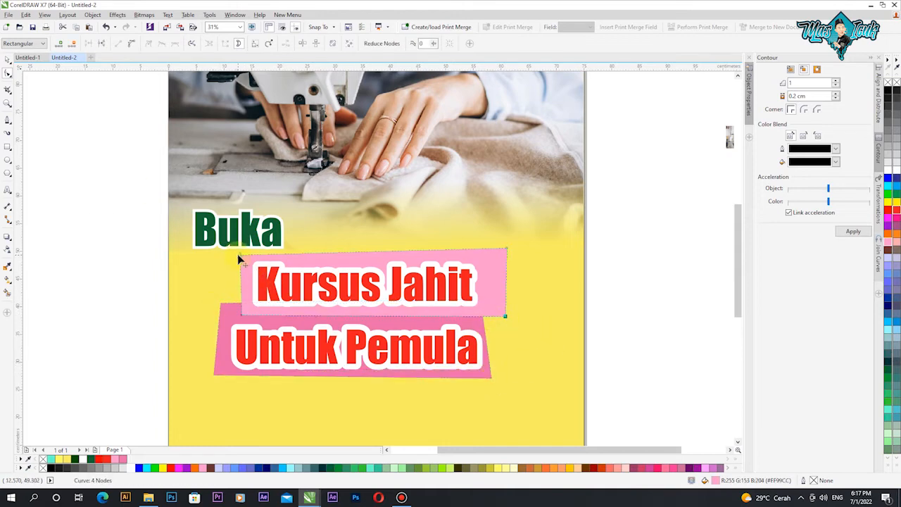
pyautogui.moveTo(240, 255); pyautogui.dragTo(240, 255)
# Step: Shift the darker pink shape's left corners inward and extend its right corners so that its right side slants outward
pyautogui.click(217, 366)
pyautogui.moveTo(214, 375); pyautogui.dragTo(219, 378)
pyautogui.moveTo(221, 304); pyautogui.dragTo(227, 304)
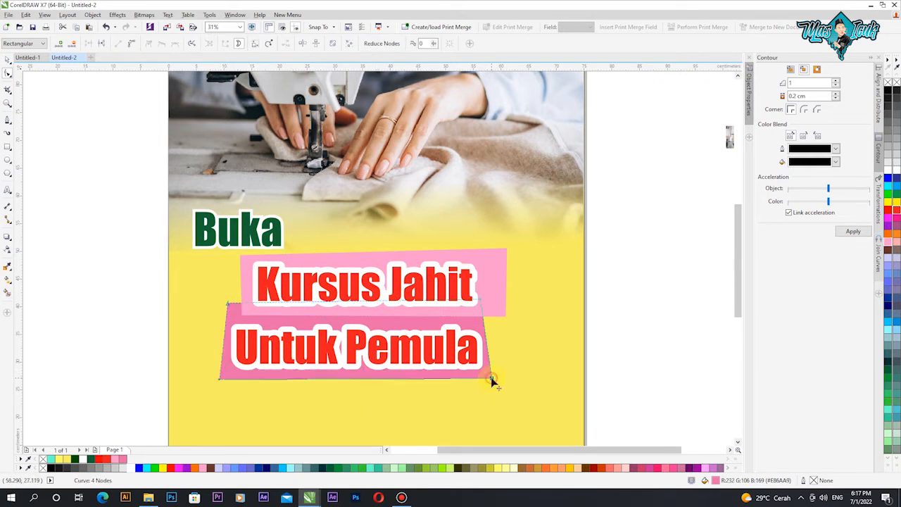
pyautogui.moveTo(499, 300); pyautogui.dragTo(521, 301)
pyautogui.moveTo(492, 378); pyautogui.dragTo(505, 379)
pyautogui.click(223, 379)
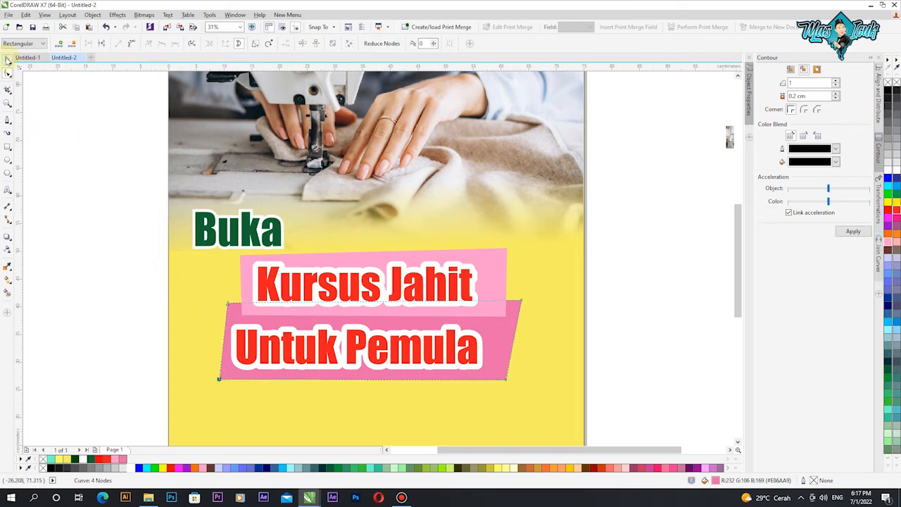
pyautogui.click(7, 60)
# Step: Nudge "Untuk Pemula" to the right and set the outline width of both red headline lines to 0.5 cm
pyautogui.click(320, 336)
pyautogui.click(637, 303)
pyautogui.scroll(-1, 374, 304)
pyautogui.scroll(1, 365, 321)
pyautogui.moveTo(366, 324); pyautogui.dragTo(373, 324)
pyautogui.press('F12')
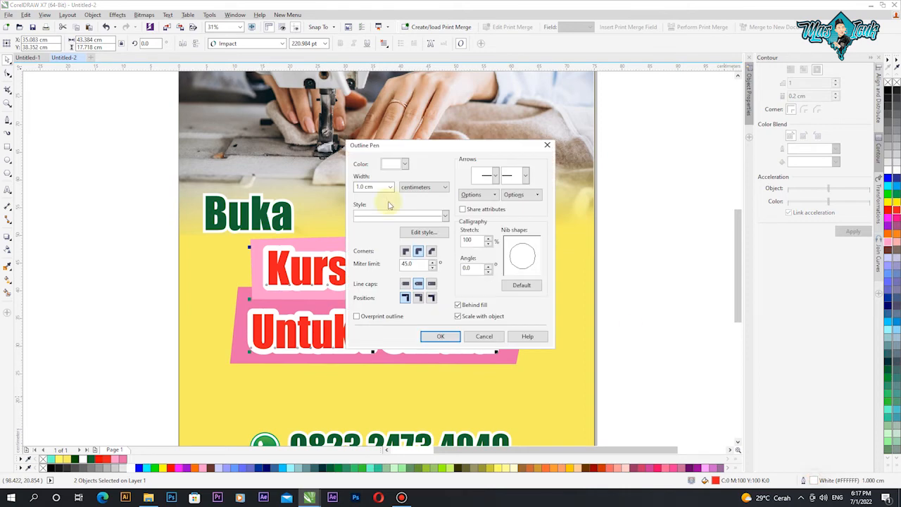
pyautogui.click(390, 187)
pyautogui.click(382, 288)
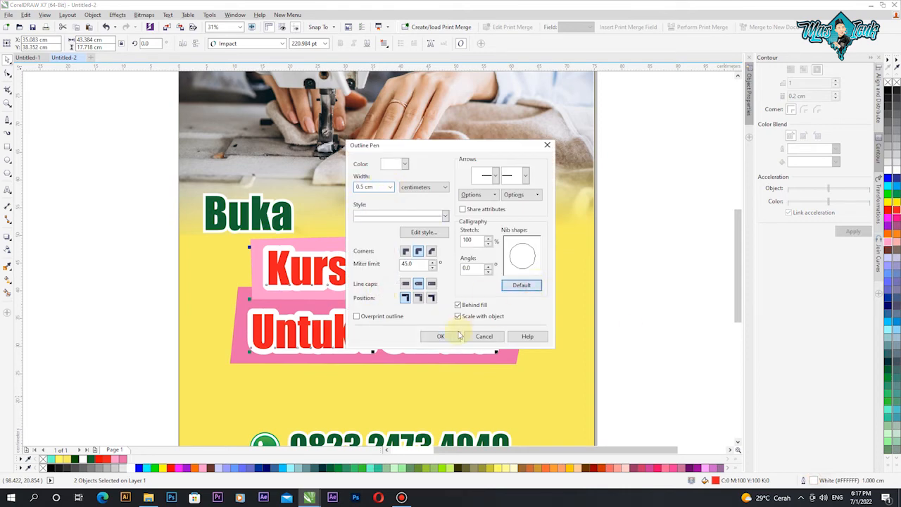
pyautogui.click(440, 336)
pyautogui.click(617, 316)
# Step: Tilt "Kursus Jahit" slightly upward to the right and enlarge it to fill more of the light pink shape
pyautogui.click(382, 263)
pyautogui.click(382, 262)
pyautogui.moveTo(490, 247); pyautogui.dragTo(490, 243)
pyautogui.click(635, 283)
pyautogui.click(480, 273)
pyautogui.moveTo(491, 290); pyautogui.dragTo(506, 302)
# Step: Move the right corners of the light pink shape up and outward to follow the tilt of "Kursus Jahit"
pyautogui.click(490, 251)
pyautogui.click(486, 293)
pyautogui.click(7, 73)
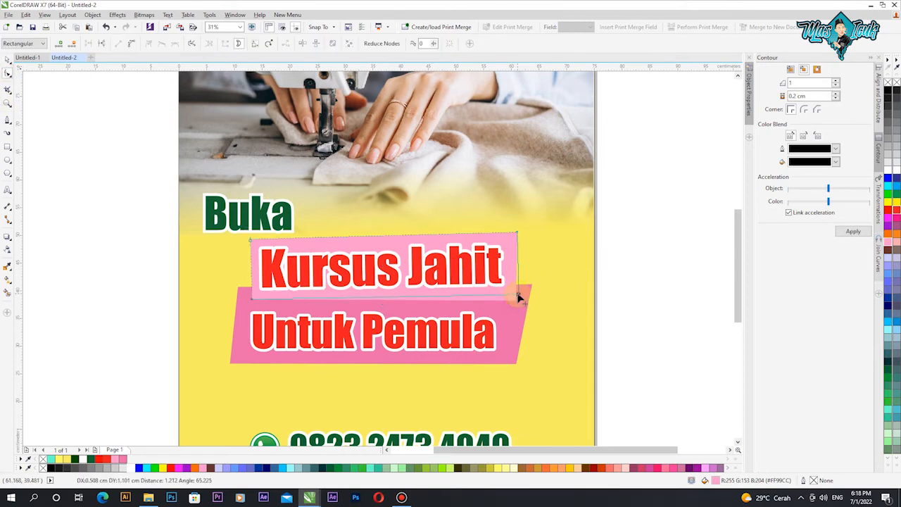
pyautogui.moveTo(518, 233); pyautogui.dragTo(525, 223)
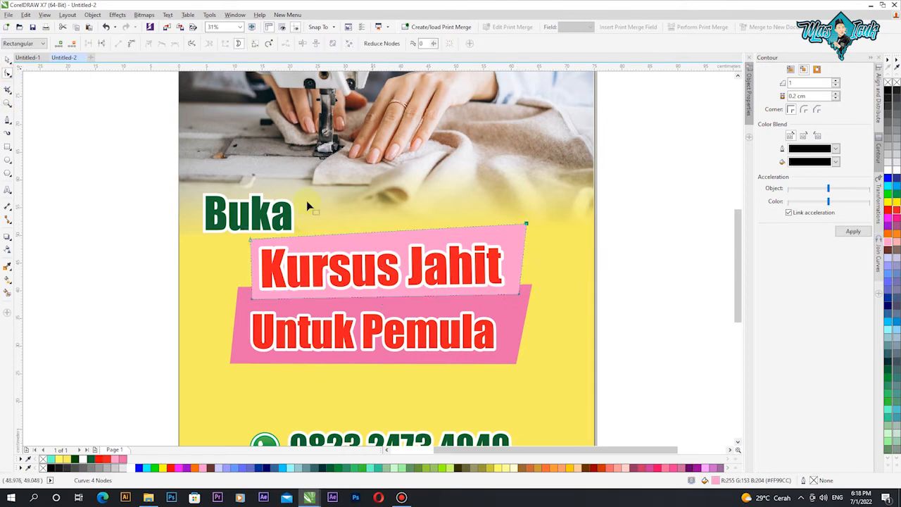
pyautogui.click(8, 61)
# Step: Resize "Untuk Pemula" to about 41.7 cm wide and position it within the darker pink shape
pyautogui.click(403, 338)
pyautogui.moveTo(497, 310); pyautogui.dragTo(512, 307)
pyautogui.moveTo(365, 323); pyautogui.dragTo(369, 322)
pyautogui.click(369, 321)
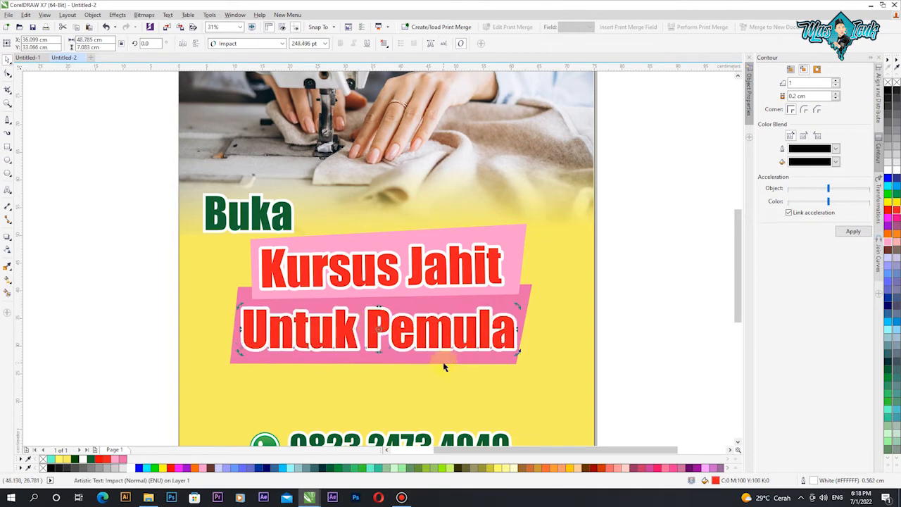
pyautogui.click(487, 323)
pyautogui.moveTo(518, 306); pyautogui.dragTo(499, 310)
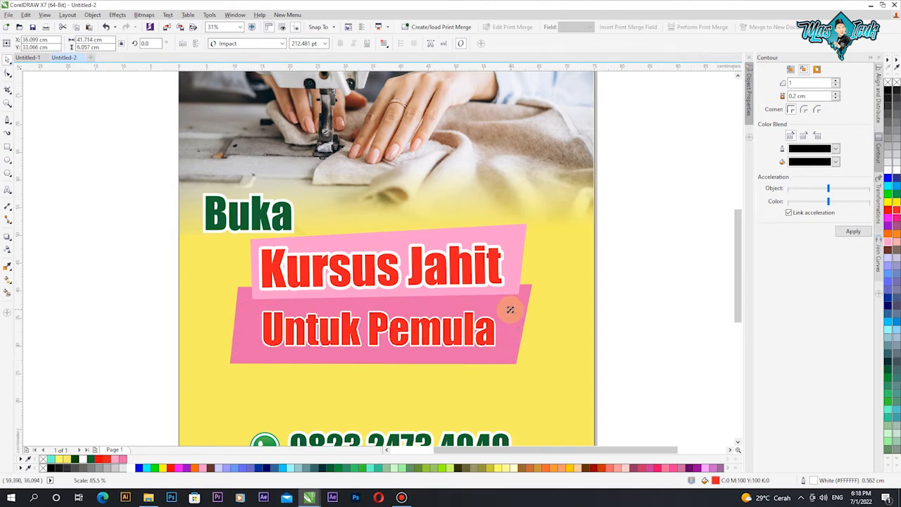
# Step: Raise the bottom edge of the darker pink shape closer to "Untuk Pemula"
pyautogui.click(512, 343)
pyautogui.click(8, 74)
pyautogui.moveTo(109, 376); pyautogui.dragTo(516, 352)
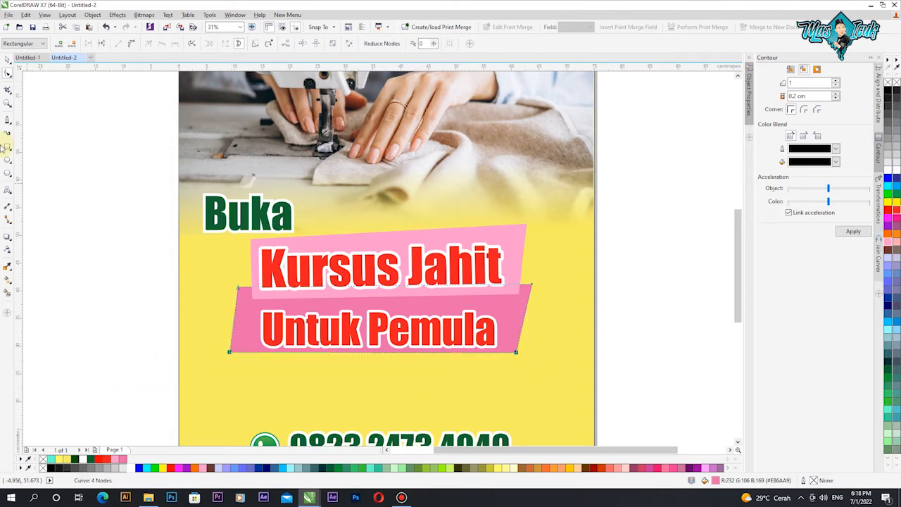
# Step: Move "Untuk Pemula" up slightly and rotate "Buka" by about 3.6 degrees
pyautogui.click(6, 60)
pyautogui.click(389, 326)
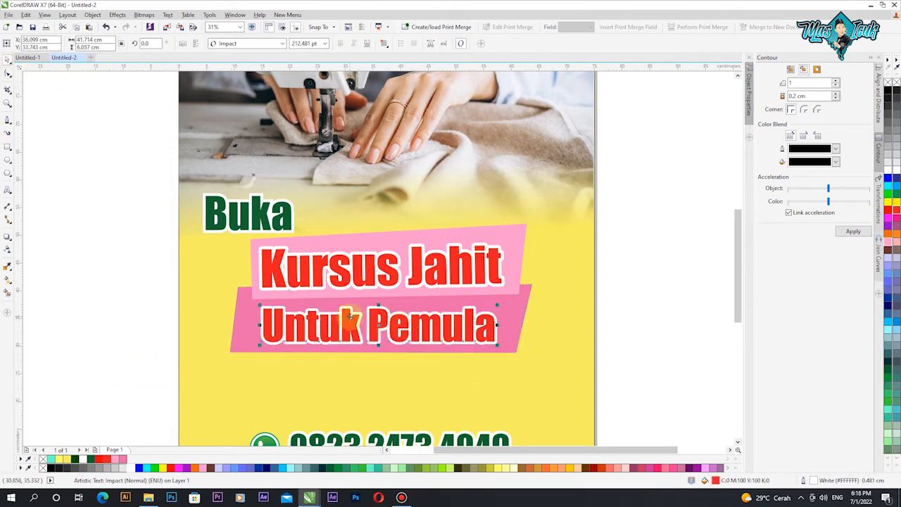
pyautogui.moveTo(271, 210); pyautogui.dragTo(300, 212)
pyautogui.click(332, 190)
# Step: Enlarge "Buka", both red lines and both pink shapes together to about 69 × 36 cm and move them up over the photo
pyautogui.scroll(1, 292, 202)
pyautogui.scroll(-3, 589, 291)
pyautogui.moveTo(499, 235); pyautogui.dragTo(221, 327)
pyautogui.moveTo(435, 324); pyautogui.dragTo(457, 352)
pyautogui.moveTo(391, 281); pyautogui.dragTo(393, 271)
pyautogui.scroll(1, 413, 252)
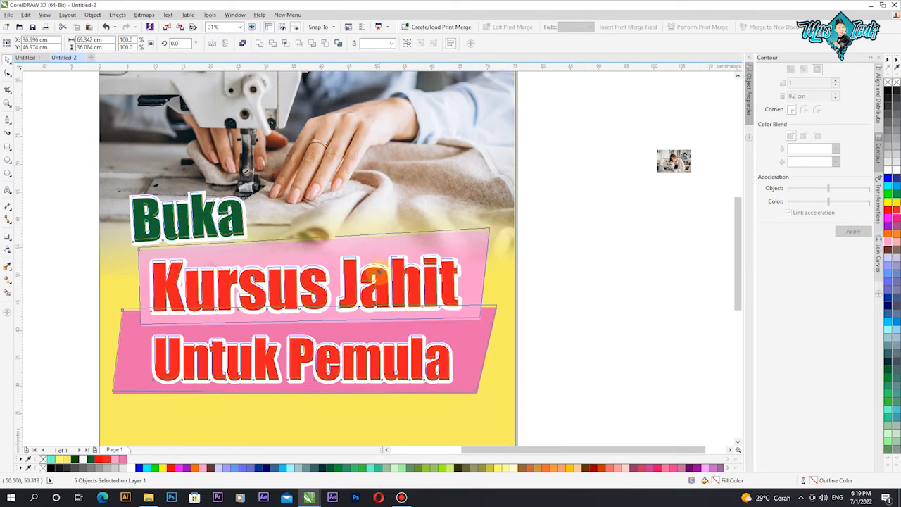
pyautogui.scroll(-1, 378, 273)
pyautogui.press('Escape')
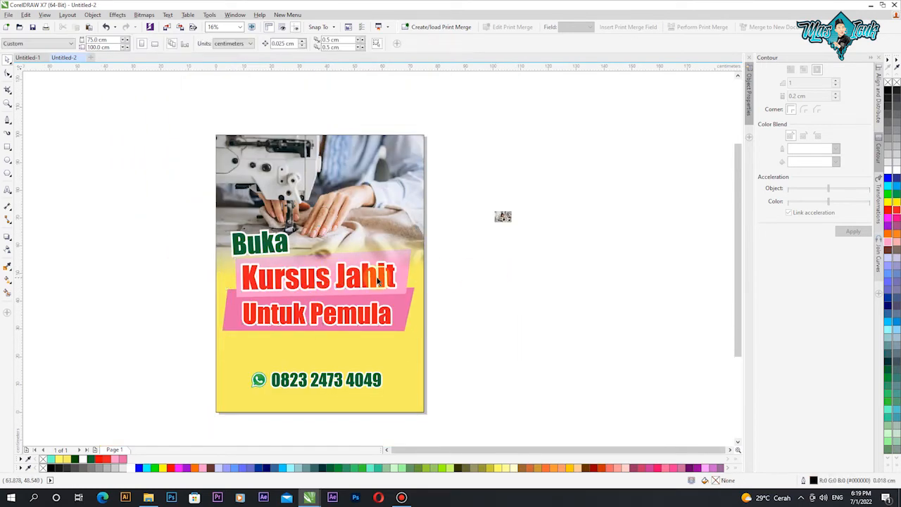
# Step: Add a black drop shadow to "Buka" with opacity 70 and feathering 5, offset slightly downward
pyautogui.click(265, 242)
pyautogui.scroll(1, 266, 243)
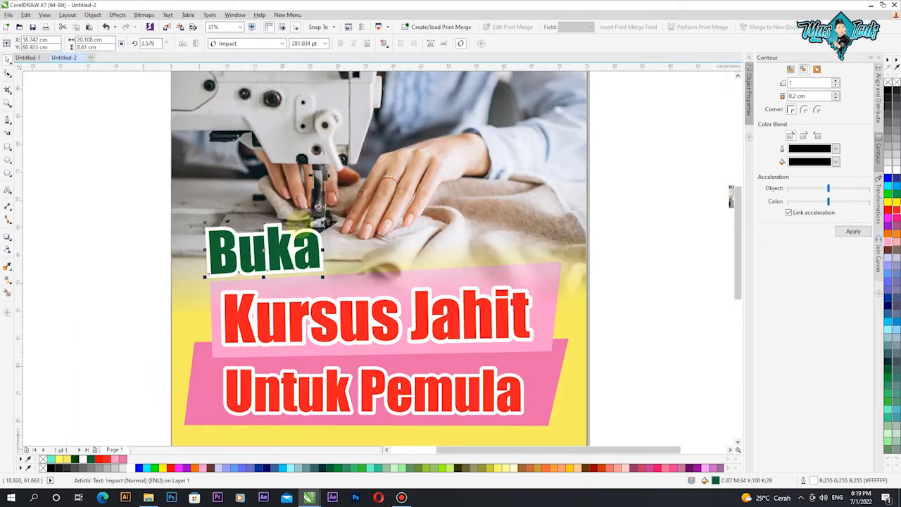
pyautogui.click(7, 237)
pyautogui.moveTo(264, 250); pyautogui.dragTo(270, 258)
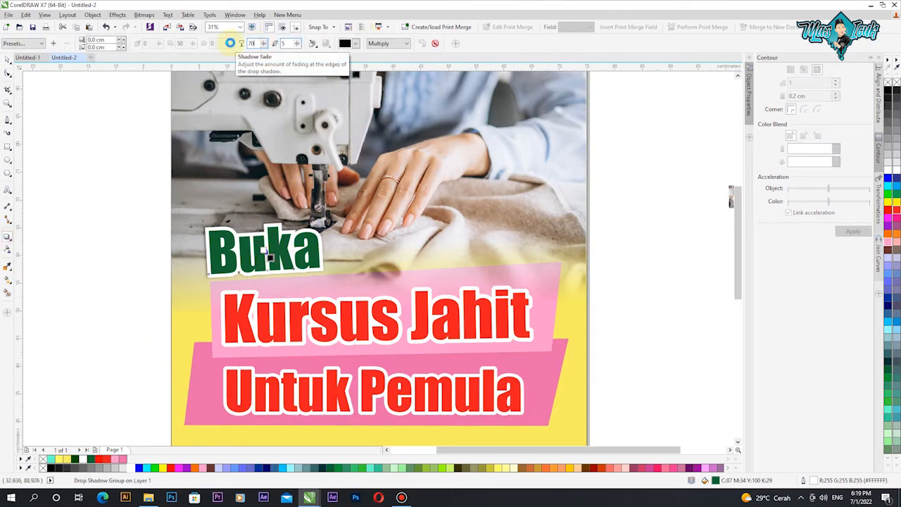
pyautogui.write('70')
pyautogui.press('Return')
pyautogui.moveTo(269, 270); pyautogui.dragTo(269, 277)
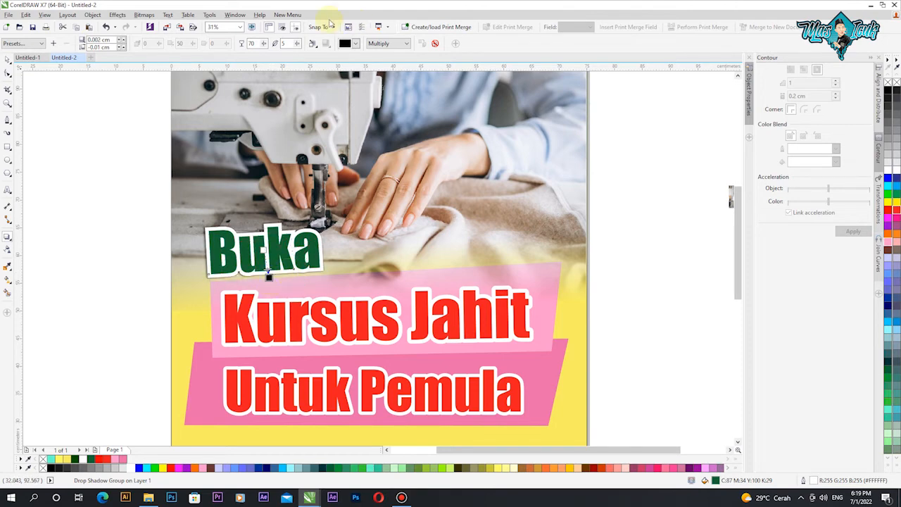
# Step: Add black drop shadows with opacity 70 and feathering 15 to "Kursus Jahit" and "Untuk Pemula"
pyautogui.moveTo(359, 332); pyautogui.dragTo(360, 336)
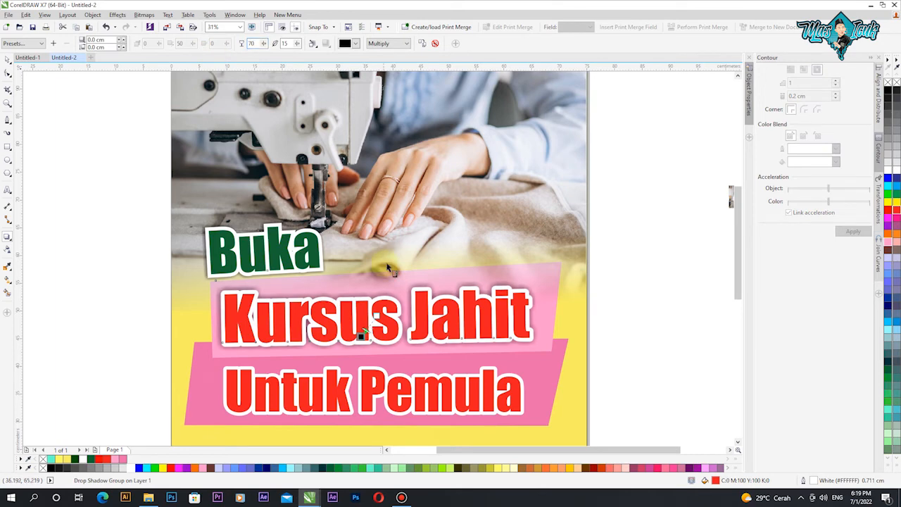
pyautogui.click(407, 398)
pyautogui.click(369, 389)
pyautogui.moveTo(368, 389); pyautogui.dragTo(366, 414)
pyautogui.hotkey('ctrl', 'z')
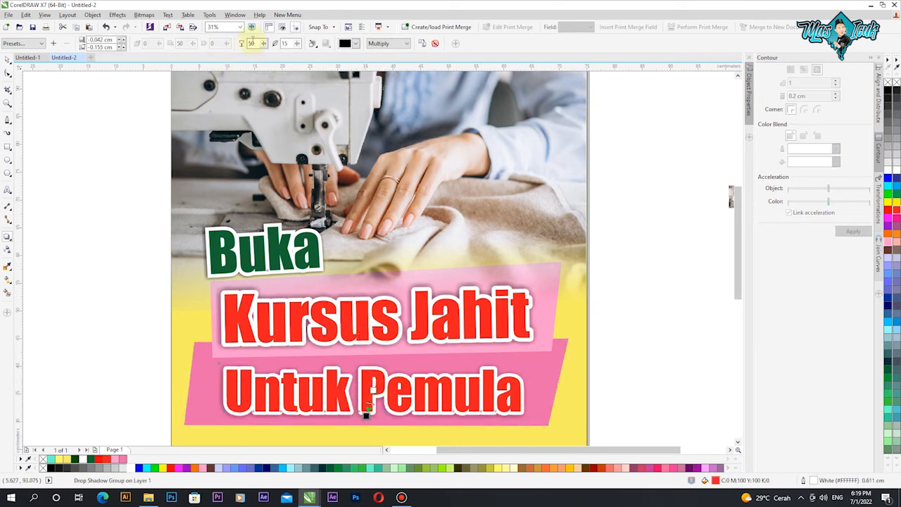
pyautogui.write('80')
pyautogui.press('Return')
pyautogui.click(7, 60)
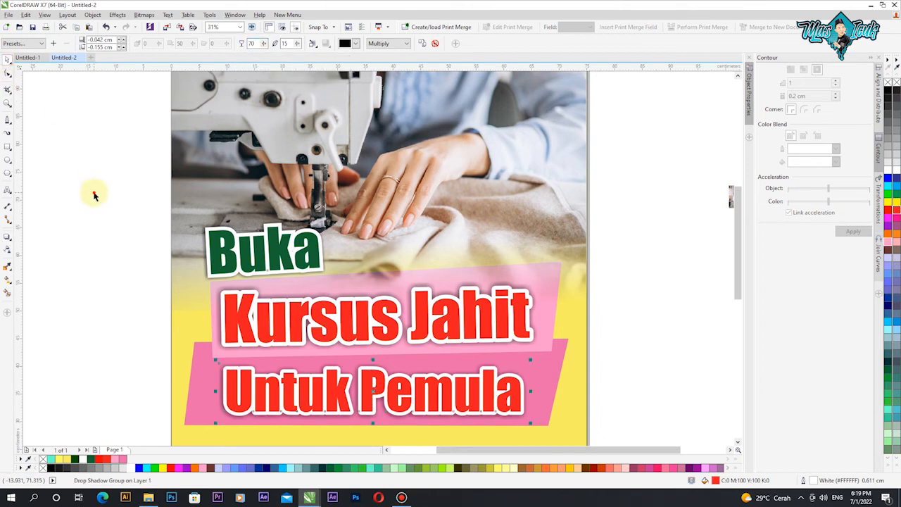
pyautogui.click(93, 194)
pyautogui.scroll(-1, 387, 311)
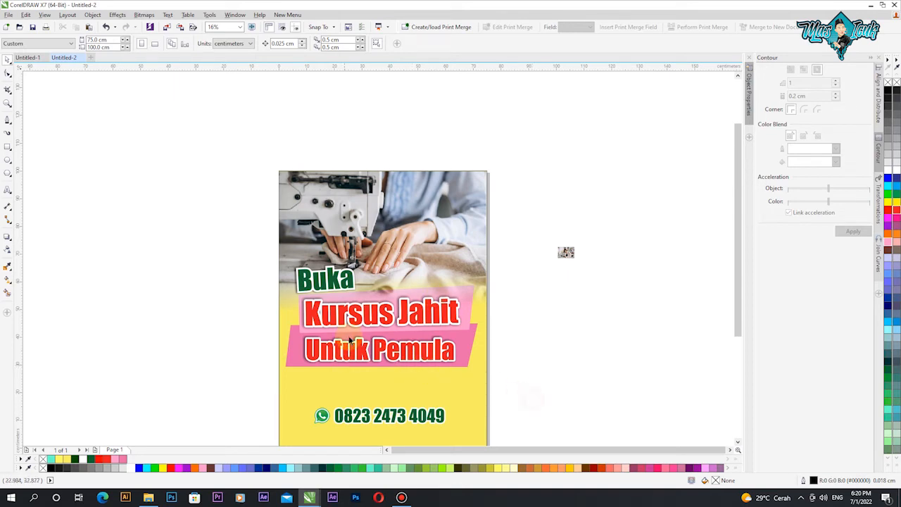
# Step: Move the WhatsApp logo and phone number up just below the pink shapes and enlarge them together
pyautogui.scroll(-1, 359, 373)
pyautogui.moveTo(257, 331); pyautogui.dragTo(558, 373)
pyautogui.moveTo(398, 349); pyautogui.dragTo(399, 323)
pyautogui.moveTo(453, 334); pyautogui.dragTo(475, 357)
pyautogui.scroll(1, 413, 327)
pyautogui.moveTo(413, 329); pyautogui.dragTo(351, 343)
pyautogui.scroll(-1, 398, 312)
pyautogui.click(536, 317)
# Step: Copy the phone number text directly below itself and replace the copy's wording with the street address
pyautogui.click(378, 312)
pyautogui.rightClick(352, 343)
pyautogui.press('F8')
pyautogui.moveTo(440, 344); pyautogui.dragTo(268, 343)
pyautogui.press('BackSpace')
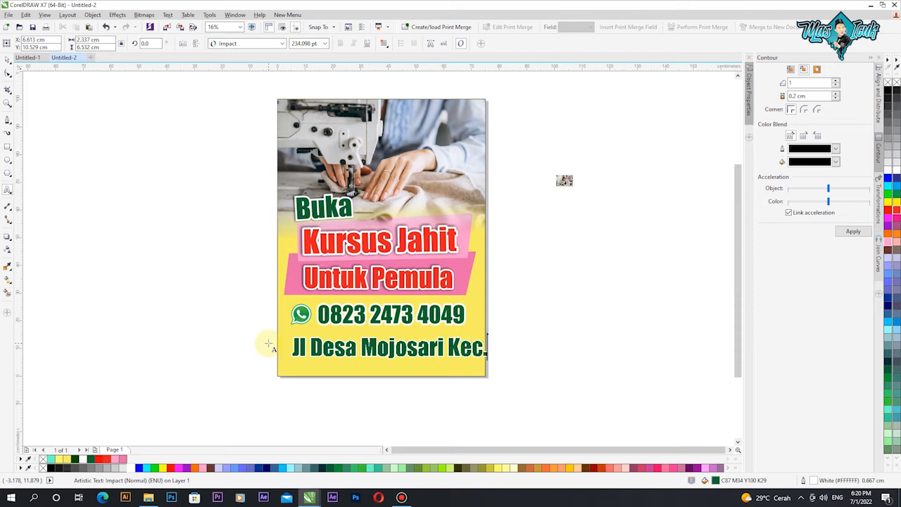
pyautogui.click(8, 73)
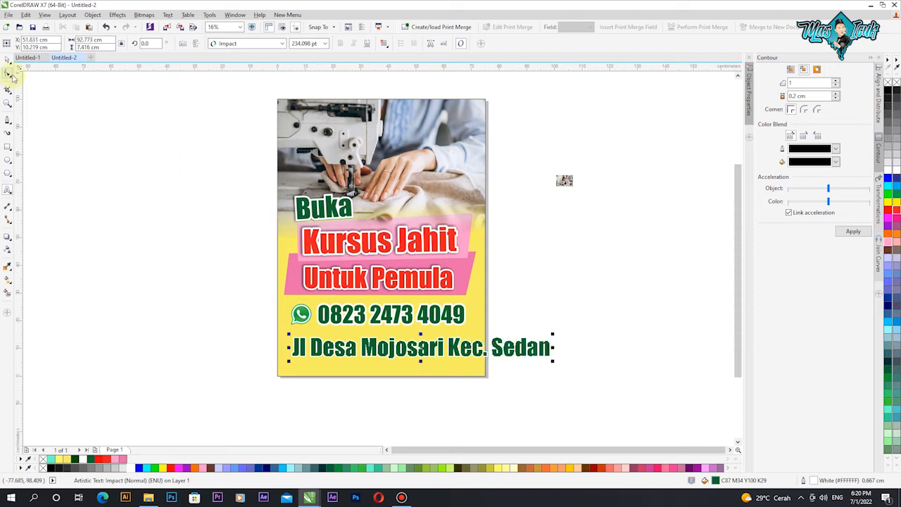
# Step: Shrink the address line to about 67 cm wide and place it near the poster's bottom edge
pyautogui.moveTo(554, 333); pyautogui.dragTo(521, 339)
pyautogui.scroll(1, 418, 344)
pyautogui.moveTo(416, 353); pyautogui.dragTo(409, 360)
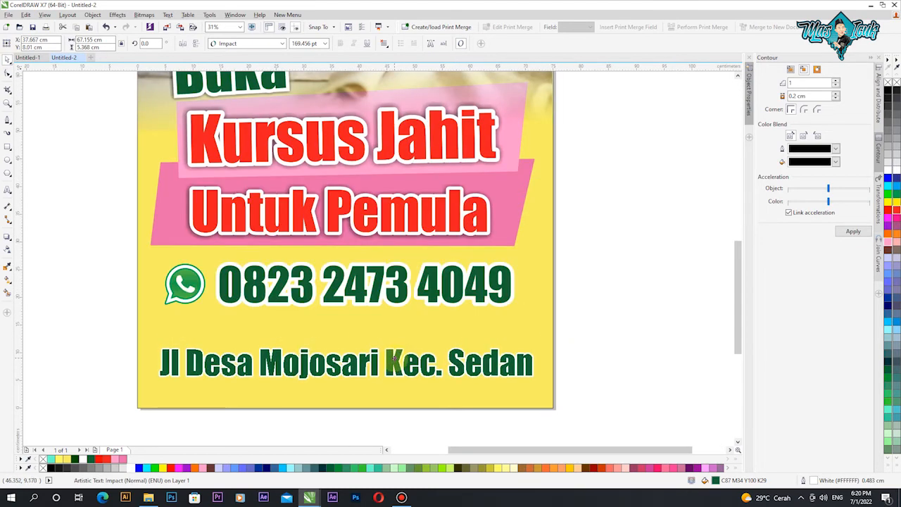
# Step: Copy the pink shape behind "Untuk Pemula" straight down onto the address line at the poster's bottom
pyautogui.click(292, 341)
pyautogui.scroll(-1, 292, 342)
pyautogui.click(146, 282)
pyautogui.moveTo(400, 269); pyautogui.dragTo(403, 352)
pyautogui.rightClick(403, 352)
# Step: Reshape the pink copy into a full-width strip along the poster's bottom edge with a slanted upper side, and place it behind the address
pyautogui.click(7, 74)
pyautogui.scroll(1, 223, 373)
pyautogui.moveTo(224, 381); pyautogui.dragTo(206, 375)
pyautogui.moveTo(587, 382); pyautogui.dragTo(622, 375)
pyautogui.moveTo(607, 296); pyautogui.dragTo(621, 298)
pyautogui.moveTo(234, 300); pyautogui.dragTo(206, 318)
pyautogui.click(6, 60)
pyautogui.hotkey('ctrl', 'pagedown')
# Step: Move the address line down into the pink strip and set its white outline width to 0.3 cm
pyautogui.scroll(-1, 165, 308)
pyautogui.click(317, 382)
pyautogui.scroll(1, 277, 332)
pyautogui.moveTo(288, 302); pyautogui.dragTo(287, 316)
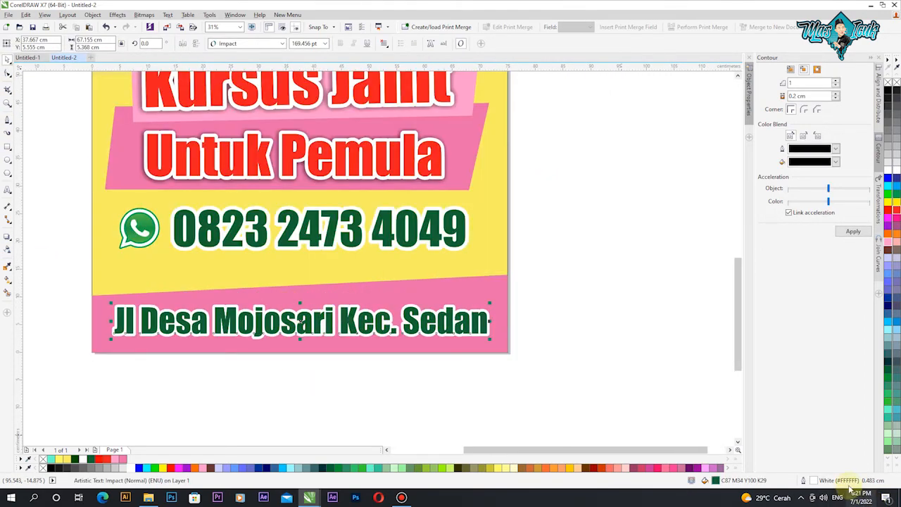
pyautogui.doubleClick(814, 481)
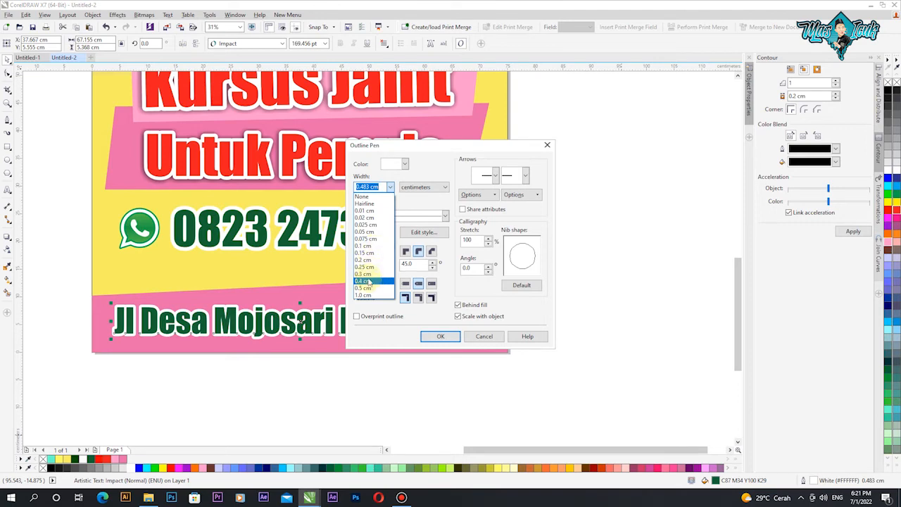
pyautogui.click(372, 277)
pyautogui.click(440, 336)
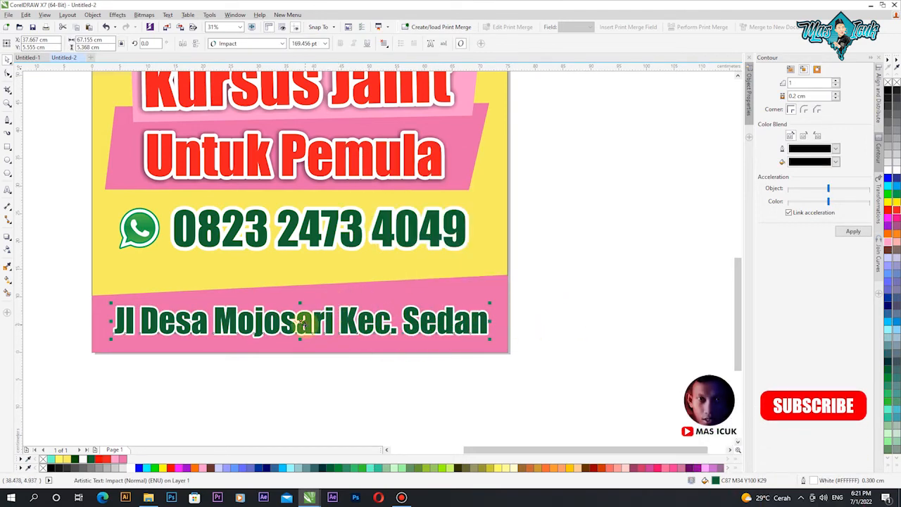
# Step: Replace the gradient on the WhatsApp logo's inner circle with a uniform dark green fill of C89 M31 Y100 K24
pyautogui.scroll(-2, 274, 309)
pyautogui.click(457, 285)
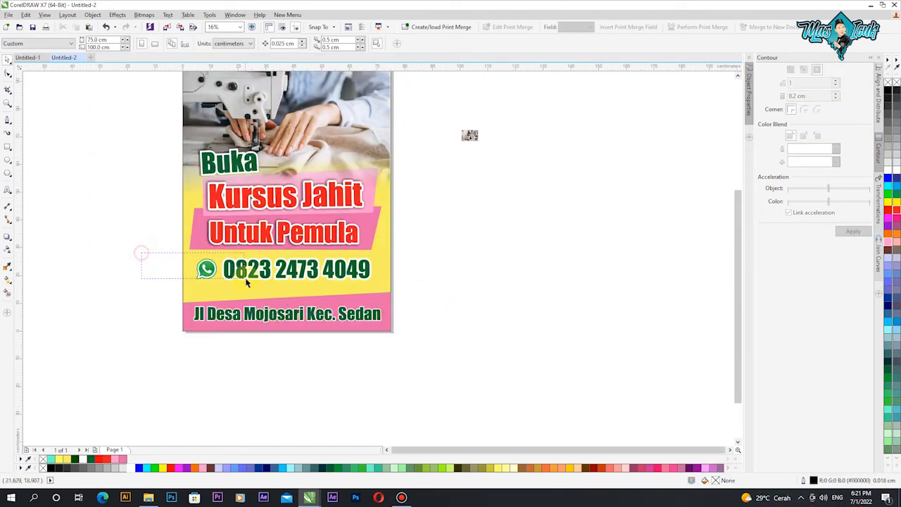
pyautogui.scroll(4, 204, 270)
pyautogui.click(207, 268)
pyautogui.keyDown('ctrl'); pyautogui.click(229, 247); pyautogui.keyUp('ctrl')
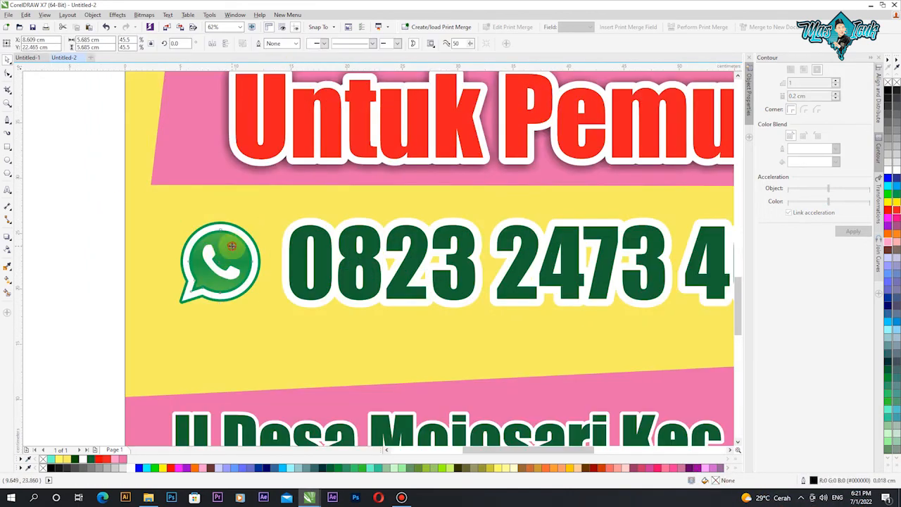
pyautogui.doubleClick(715, 480)
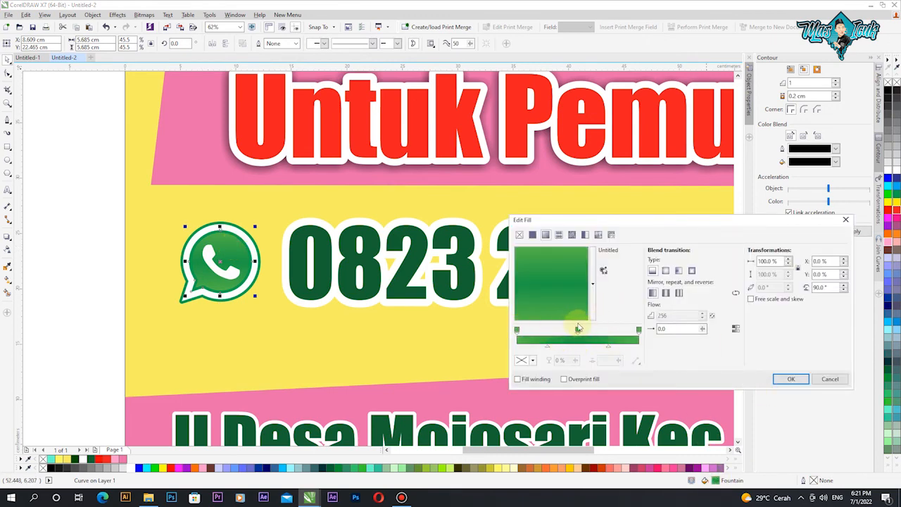
pyautogui.click(532, 234)
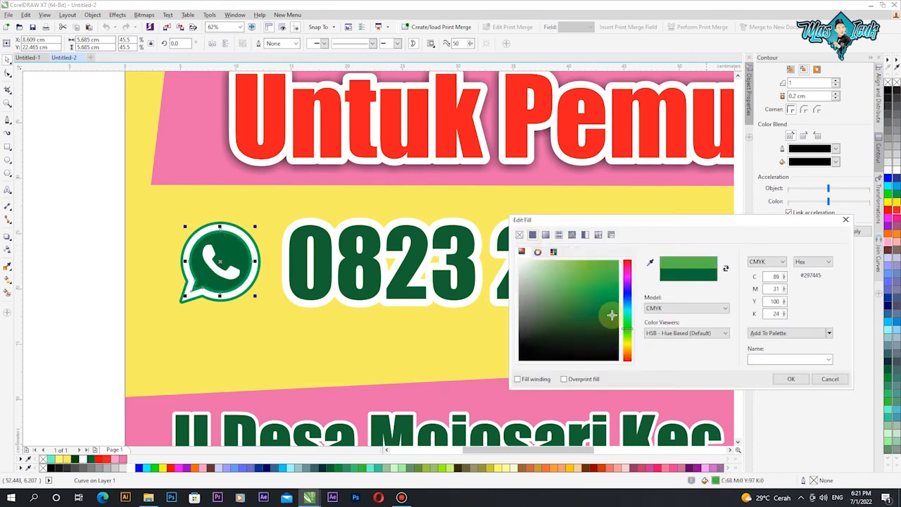
pyautogui.click(792, 380)
# Step: Try applying the new dark green to the WhatsApp logo's outer bubble, and undo it
pyautogui.keyDown('ctrl'); pyautogui.click(193, 285); pyautogui.keyUp('ctrl')
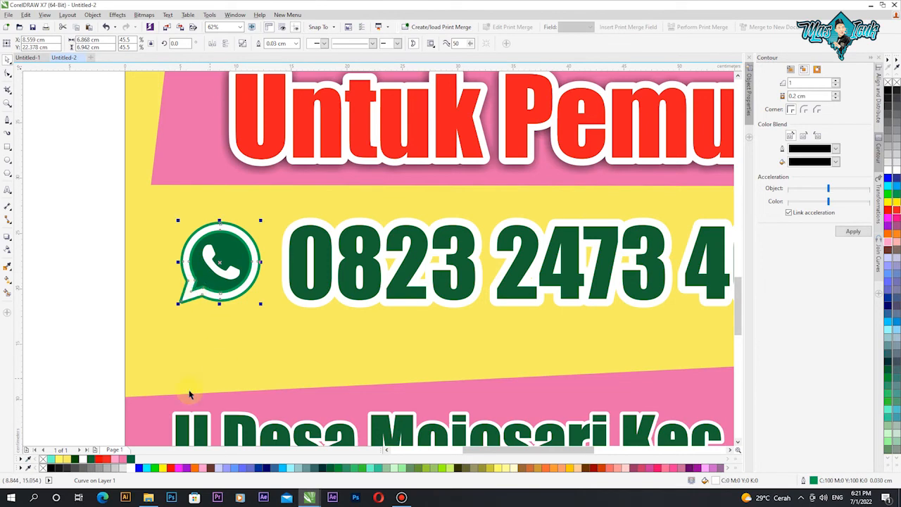
pyautogui.click(131, 460)
pyautogui.hotkey('ctrl', 'z')
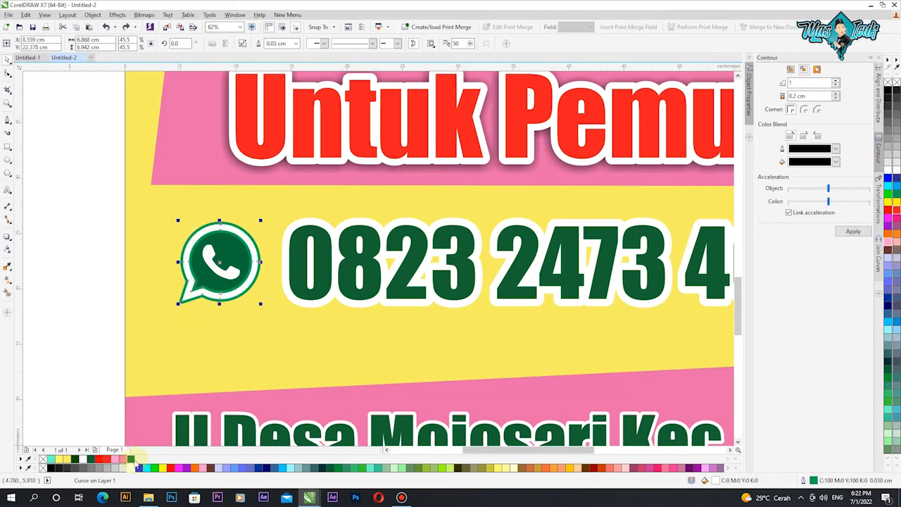
# Step: Enlarge the WhatsApp logo slightly and adjust the spacing between it and the phone number
pyautogui.click(81, 342)
pyautogui.press('F3')
pyautogui.moveTo(135, 226); pyautogui.dragTo(240, 292)
pyautogui.moveTo(261, 252); pyautogui.dragTo(268, 252)
pyautogui.moveTo(244, 304); pyautogui.dragTo(244, 303)
# Step: Add black drop shadows with feathering 15 to the phone number and the address line
pyautogui.click(298, 252)
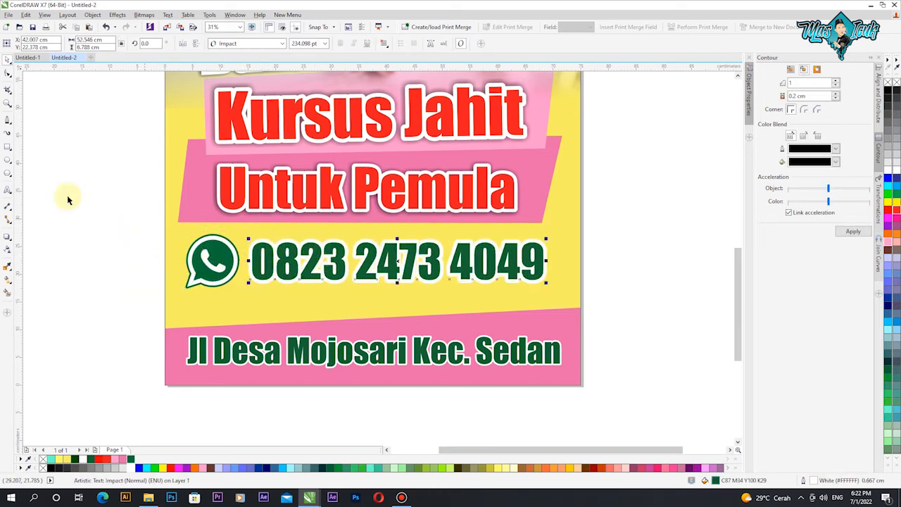
pyautogui.click(8, 237)
pyautogui.moveTo(394, 257)
pyautogui.mouseDown()
pyautogui.moveTo(382, 261)
pyautogui.moveTo(387, 267)
pyautogui.mouseUp()
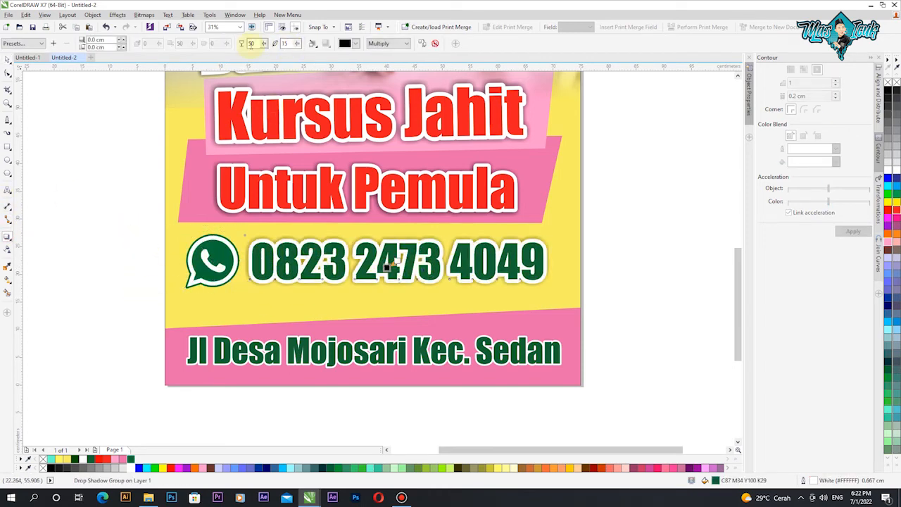
pyautogui.click(342, 352)
pyautogui.moveTo(342, 352); pyautogui.dragTo(373, 351)
pyautogui.press('Return')
pyautogui.click(7, 61)
pyautogui.click(61, 187)
pyautogui.scroll(-1, 351, 351)
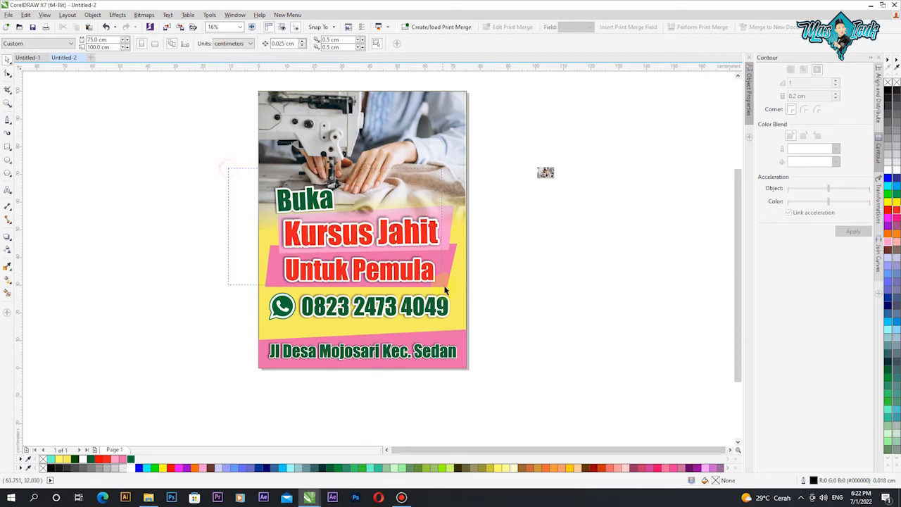
# Step: Select the headline, its pink shapes and the WhatsApp contact line, and move them together slightly upward
pyautogui.moveTo(445, 290); pyautogui.dragTo(443, 287)
pyautogui.scroll(1, 351, 240)
pyautogui.scroll(-1, 339, 226)
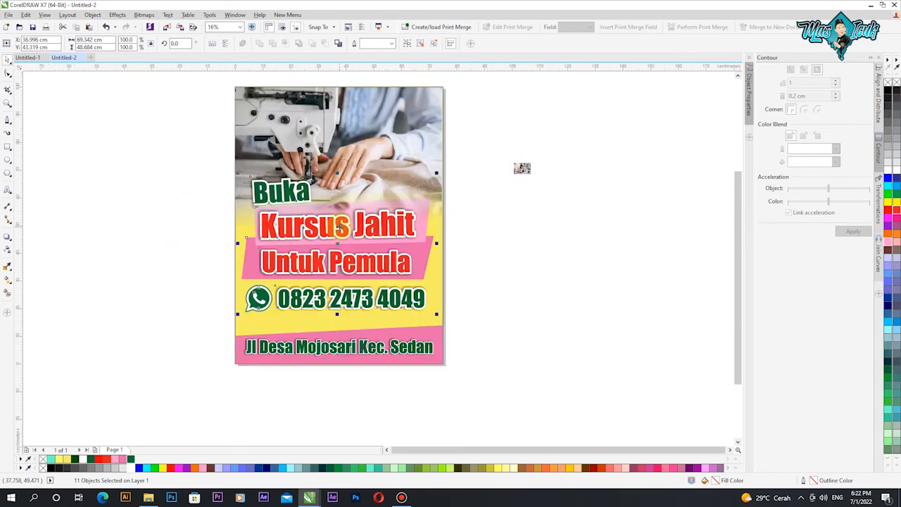
pyautogui.click(497, 268)
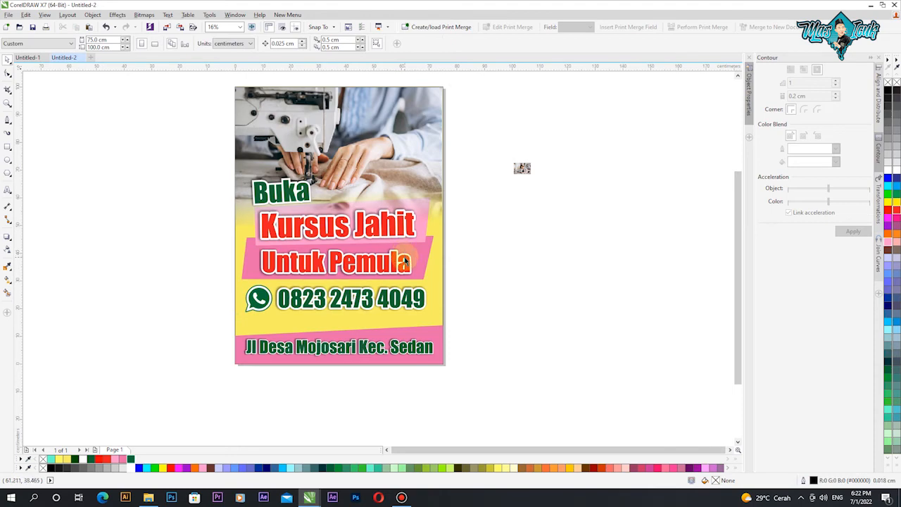
pyautogui.scroll(-1, 308, 331)
pyautogui.scroll(1, 367, 212)
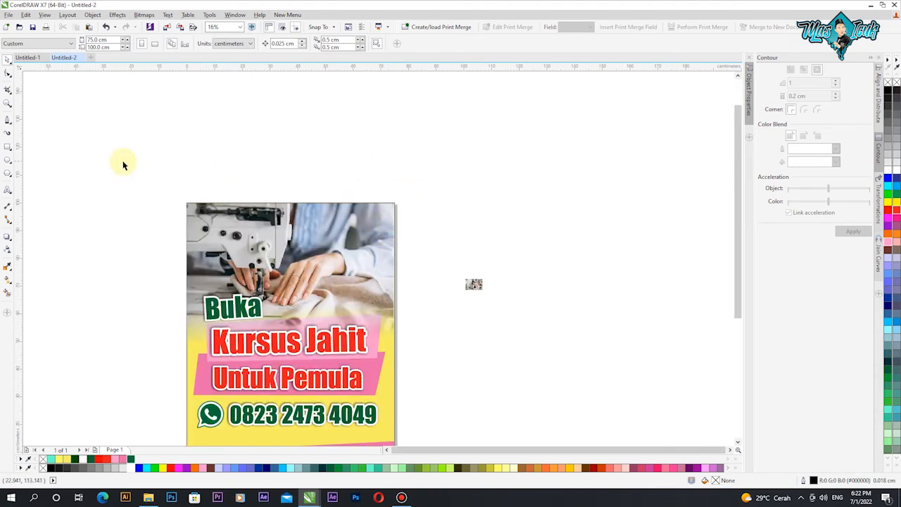
# Step: Copy the pink shape behind "Untuk Pemula" up onto the photo near the poster's upper right corner
pyautogui.click(373, 363)
pyautogui.rightClick(389, 241)
pyautogui.moveTo(373, 364); pyautogui.dragTo(392, 204)
pyautogui.click(453, 218)
pyautogui.click(361, 245)
# Step: Reshape the pink copy into a three-node corner accent about 20 × 23 cm with a curved inner edge, snug against the poster's upper right corner
pyautogui.click(8, 73)
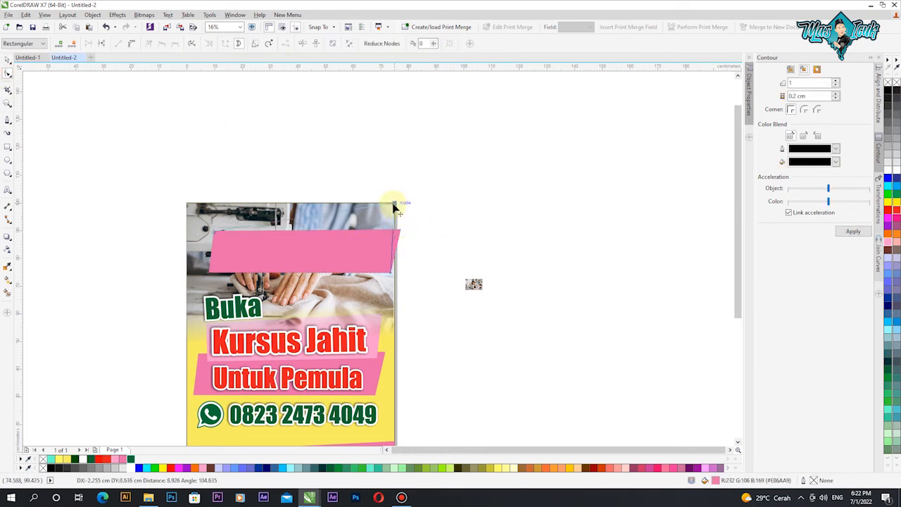
pyautogui.moveTo(392, 275); pyautogui.dragTo(396, 268)
pyautogui.moveTo(211, 231); pyautogui.dragTo(316, 204)
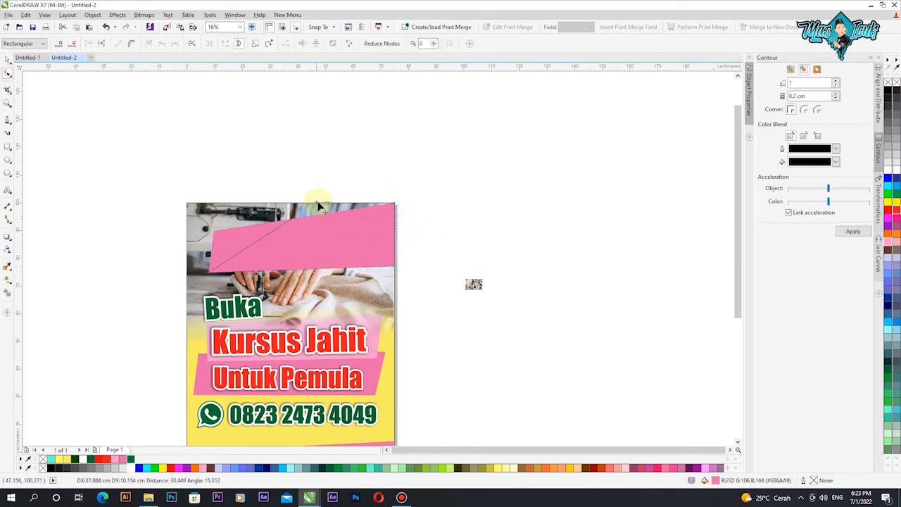
pyautogui.moveTo(351, 247); pyautogui.dragTo(351, 247)
pyautogui.scroll(1, 342, 213)
pyautogui.moveTo(292, 194); pyautogui.dragTo(333, 194)
pyautogui.rightClick(393, 258)
pyautogui.click(418, 300)
pyautogui.scroll(-2, 407, 234)
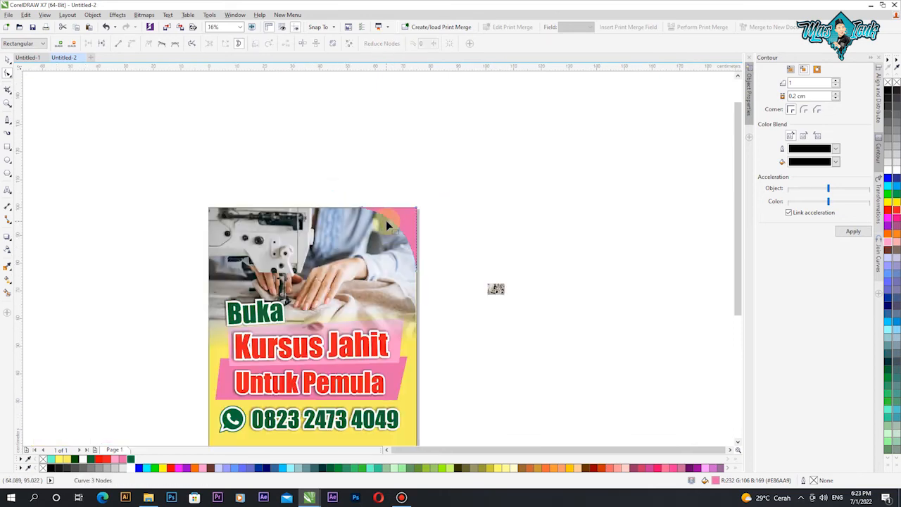
# Step: Duplicate the pink corner accent slightly lower, fill the copy with yellow C4 M0 Y75 K0 and place it behind the pink one
pyautogui.press('space')
pyautogui.scroll(2, 405, 213)
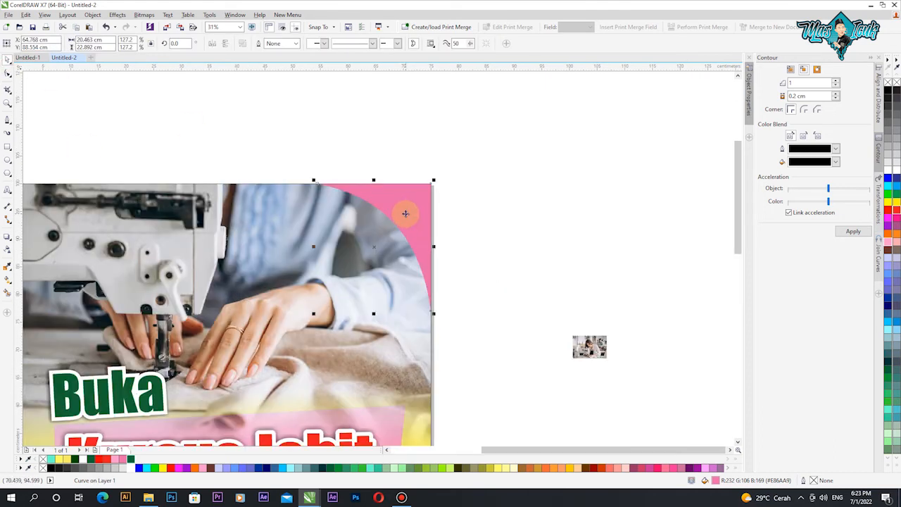
pyautogui.click(66, 459)
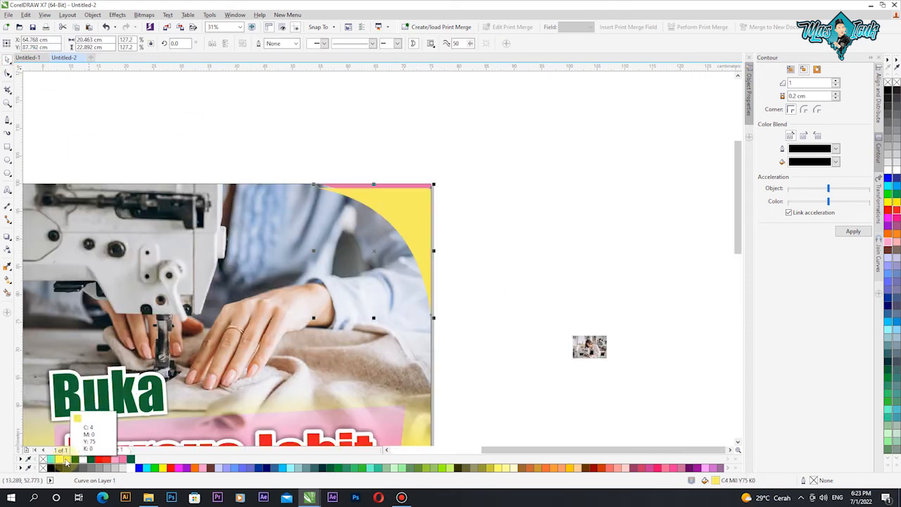
pyautogui.hotkey('ctrl', 'pagedown')
# Step: Pull the yellow copy's nodes to the poster's top and side edges so it forms a curved stripe along the pink accent
pyautogui.click(6, 73)
pyautogui.scroll(2, 288, 181)
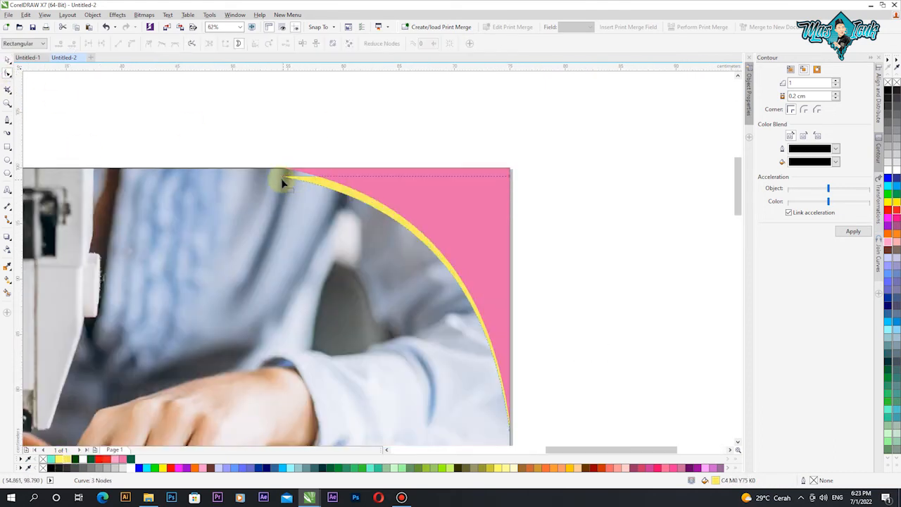
pyautogui.scroll(-2, 261, 171)
pyautogui.scroll(2, 454, 324)
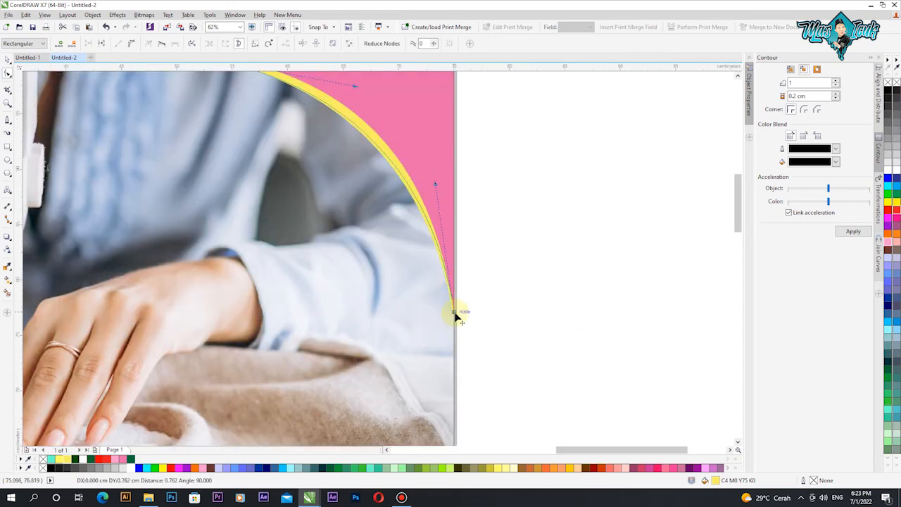
pyautogui.scroll(-2, 298, 164)
pyautogui.scroll(4, 312, 175)
pyautogui.moveTo(312, 175); pyautogui.dragTo(278, 175)
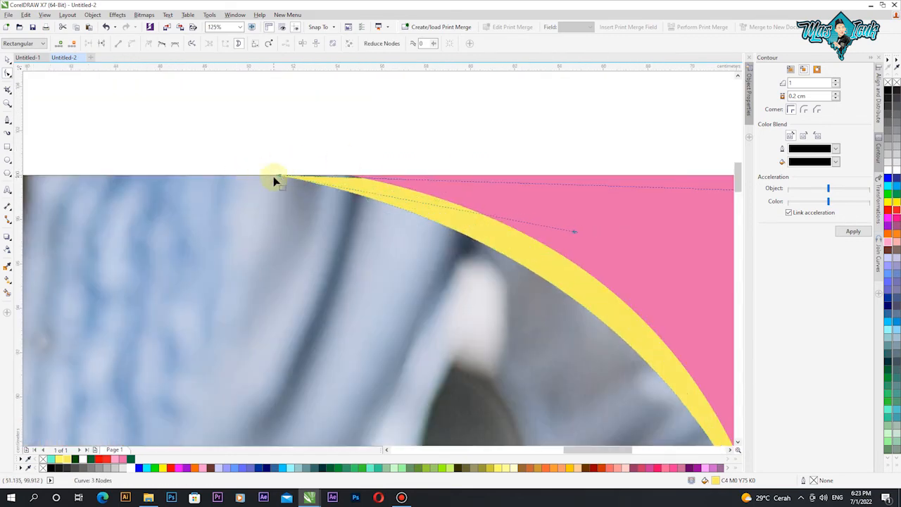
pyautogui.scroll(1, 278, 175)
pyautogui.scroll(-2, 285, 176)
pyautogui.moveTo(522, 182); pyautogui.dragTo(522, 177)
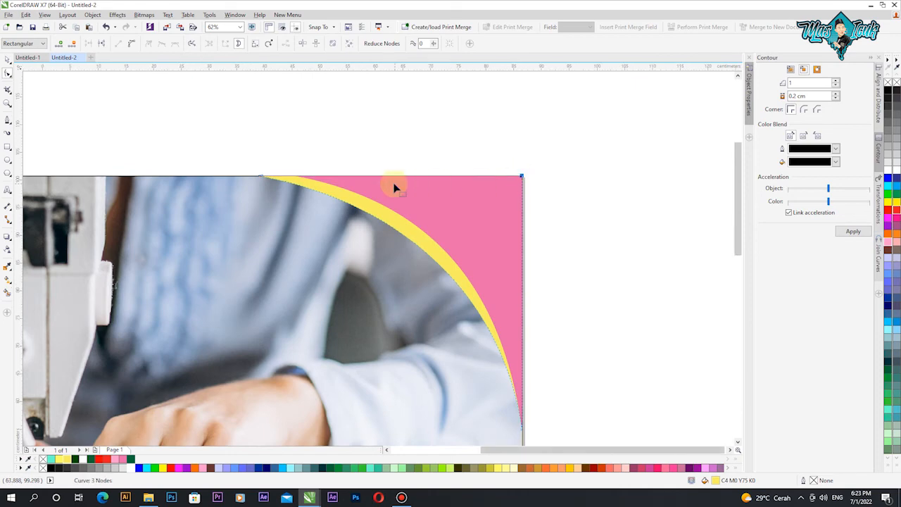
pyautogui.scroll(-2, 392, 183)
pyautogui.click(12, 65)
pyautogui.scroll(-4, 343, 203)
pyautogui.scroll(1, 344, 202)
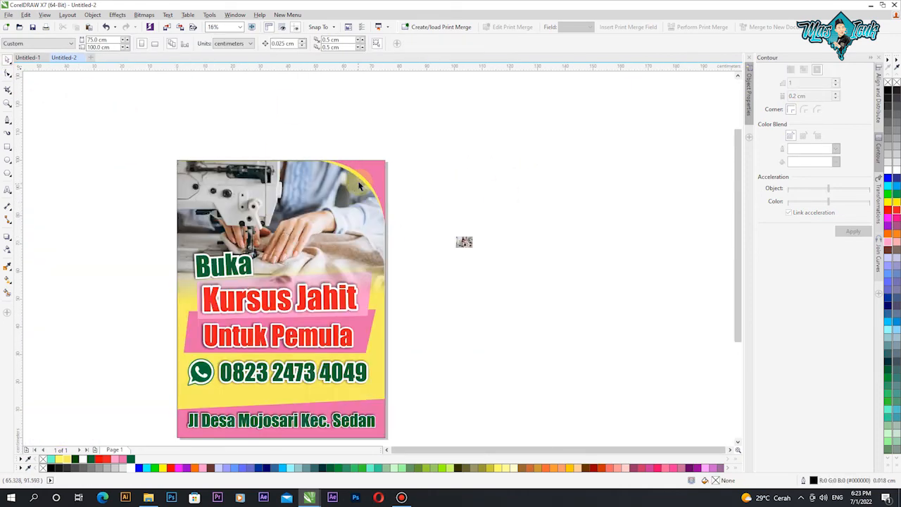
# Step: Refine the yellow stripe's curve by moving its end nodes and curve handles for a smooth, wider border along the pink corner
pyautogui.click(361, 177)
pyautogui.click(8, 73)
pyautogui.scroll(1, 378, 227)
pyautogui.click(394, 223)
pyautogui.moveTo(385, 159); pyautogui.dragTo(383, 170)
pyautogui.moveTo(337, 110); pyautogui.dragTo(337, 107)
pyautogui.moveTo(265, 97); pyautogui.dragTo(247, 97)
pyautogui.moveTo(319, 106); pyautogui.dragTo(349, 107)
pyautogui.moveTo(383, 170); pyautogui.dragTo(386, 168)
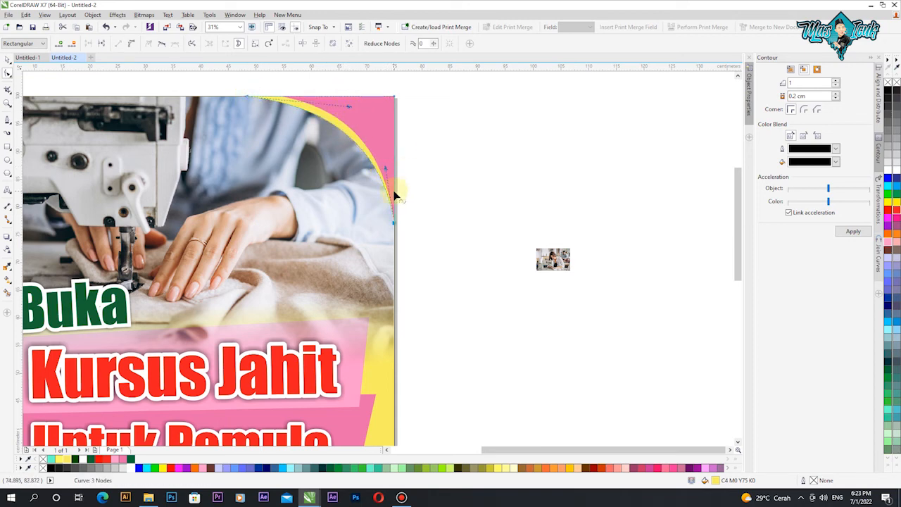
pyautogui.click(9, 61)
pyautogui.click(474, 223)
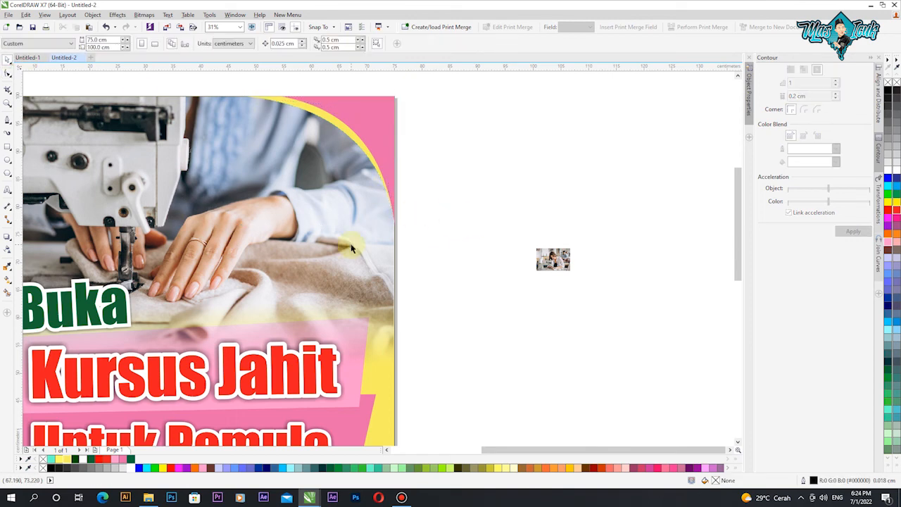
# Step: Enlarge the small sewing photo beside the page to about 54.6 × 36.4 cm and place it behind the text in the poster's lower right corner
pyautogui.scroll(-2, 352, 247)
pyautogui.scroll(-2, 422, 242)
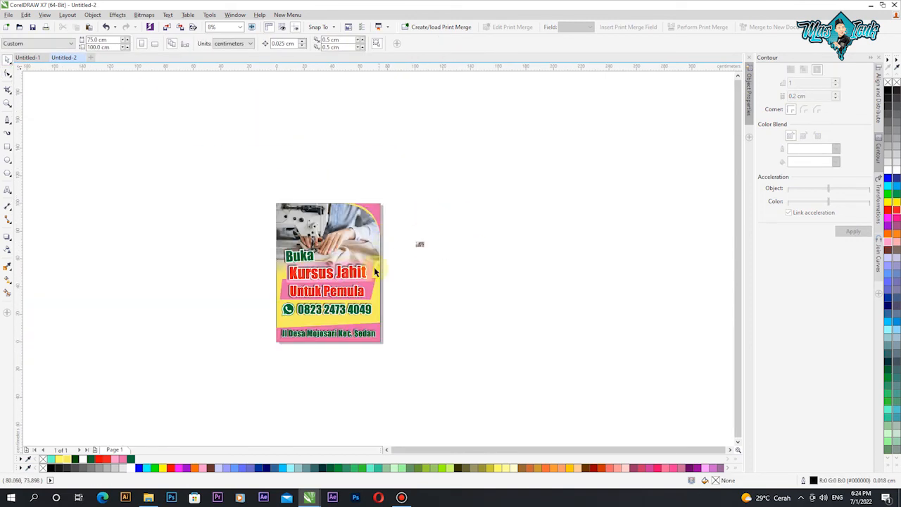
pyautogui.scroll(2, 364, 270)
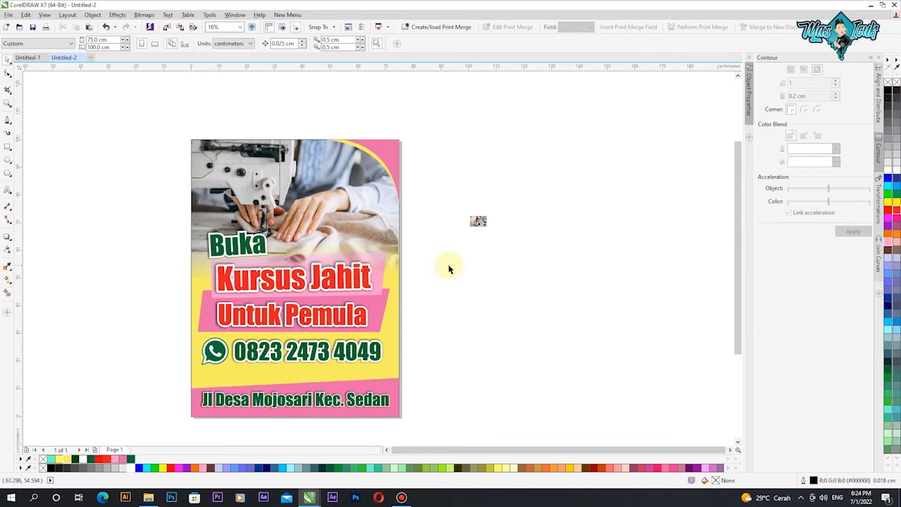
pyautogui.click(481, 221)
pyautogui.moveTo(492, 226); pyautogui.dragTo(400, 418)
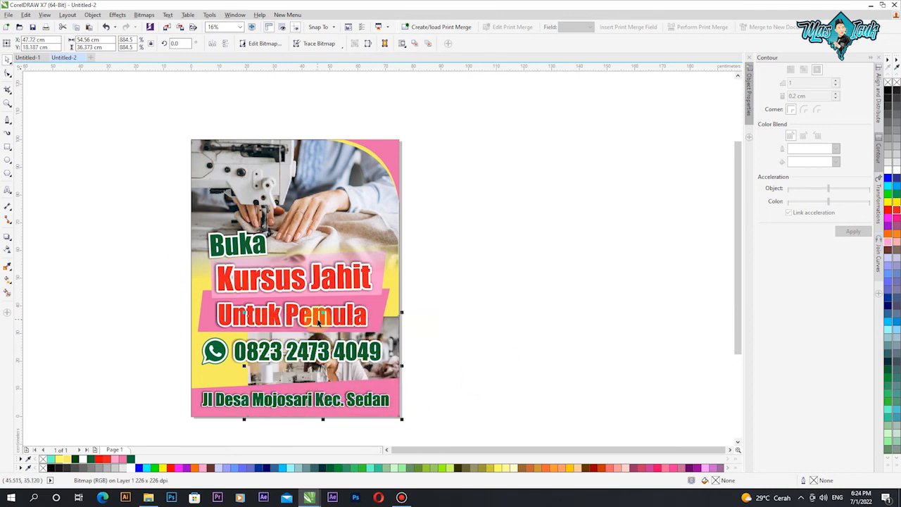
# Step: Fade the lower photo's edges into the yellow background with an elliptical fountain transparency, and move it up to about Y 25.6 cm
pyautogui.click(7, 253)
pyautogui.moveTo(328, 372); pyautogui.dragTo(310, 323)
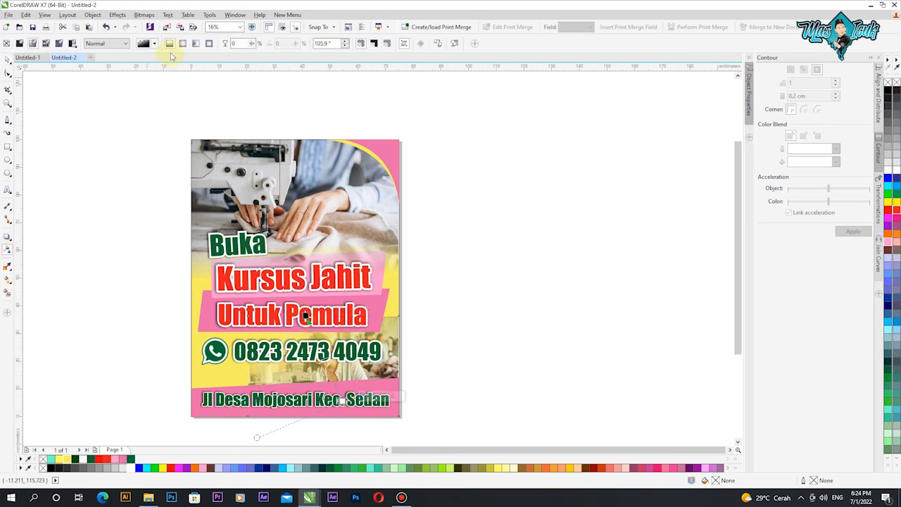
pyautogui.click(182, 43)
pyautogui.click(323, 357)
pyautogui.moveTo(366, 352); pyautogui.dragTo(341, 353)
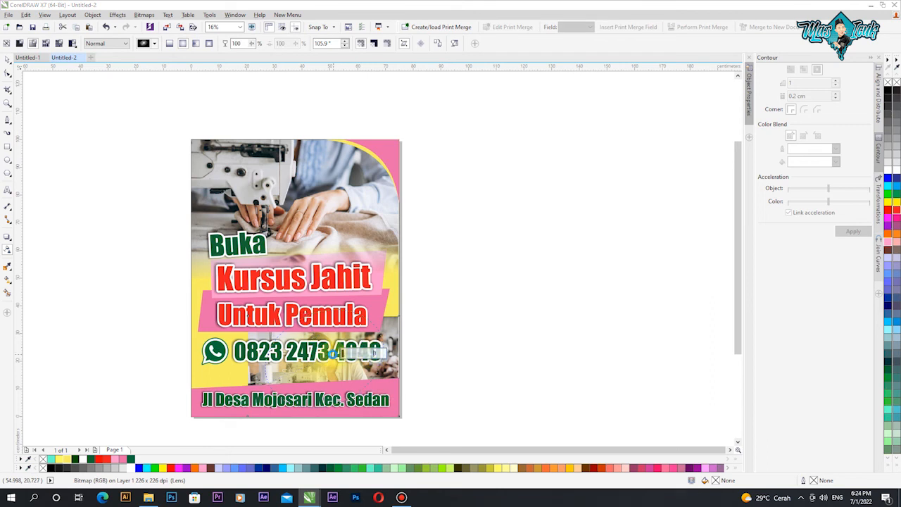
pyautogui.click(306, 318)
pyautogui.moveTo(325, 311); pyautogui.dragTo(351, 311)
pyautogui.moveTo(324, 357); pyautogui.dragTo(334, 368)
pyautogui.moveTo(306, 316)
pyautogui.mouseDown()
pyautogui.moveTo(309, 328)
pyautogui.moveTo(302, 318)
pyautogui.mouseUp()
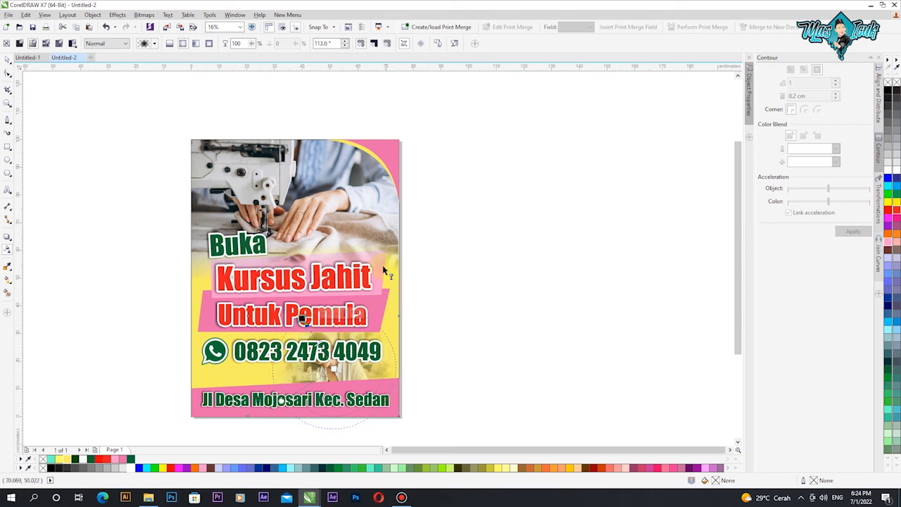
pyautogui.click(8, 60)
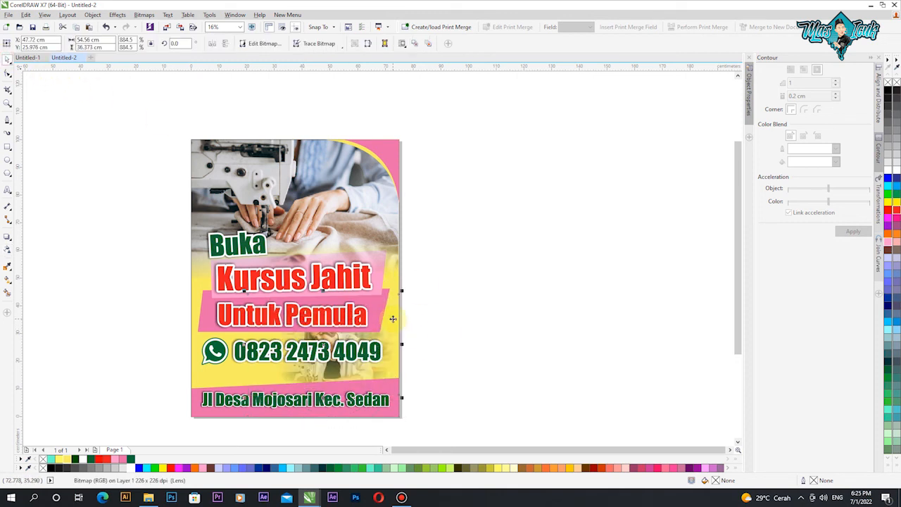
pyautogui.moveTo(391, 321); pyautogui.dragTo(392, 322)
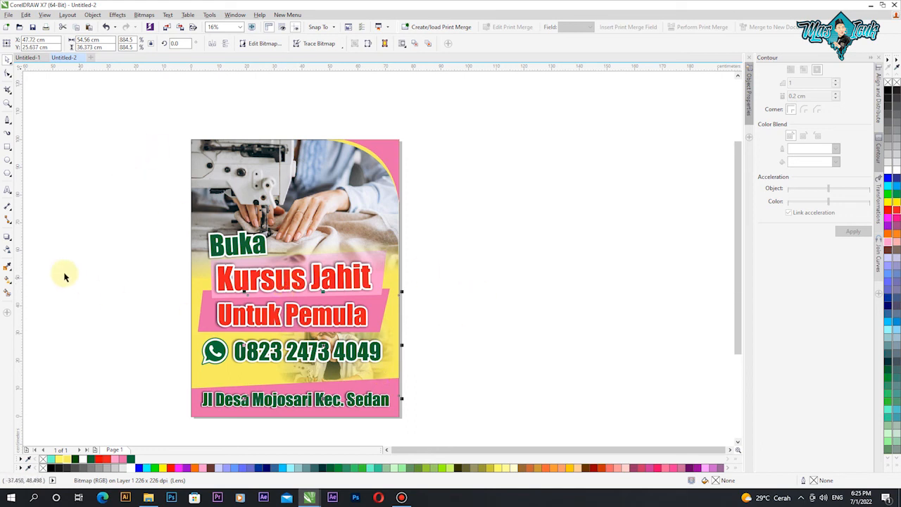
# Step: Tighten the elliptical fountain transparency on the lower sewing photo so its edges fade sooner, and move it up to about Y 26.9 cm
pyautogui.click(8, 249)
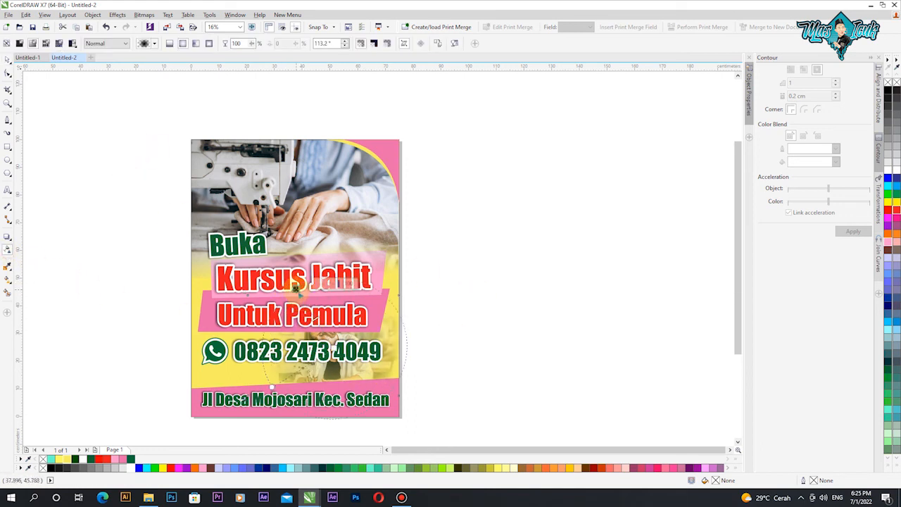
pyautogui.moveTo(272, 386); pyautogui.dragTo(280, 384)
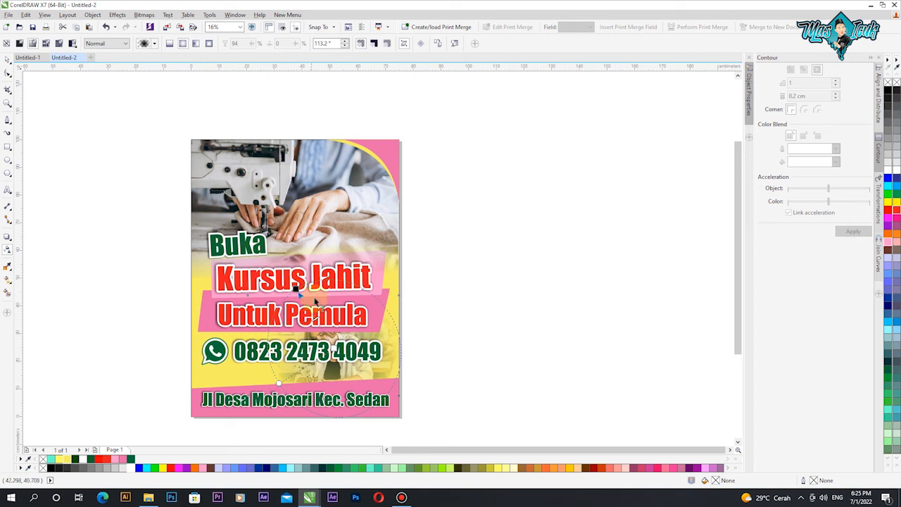
pyautogui.moveTo(296, 289); pyautogui.dragTo(301, 289)
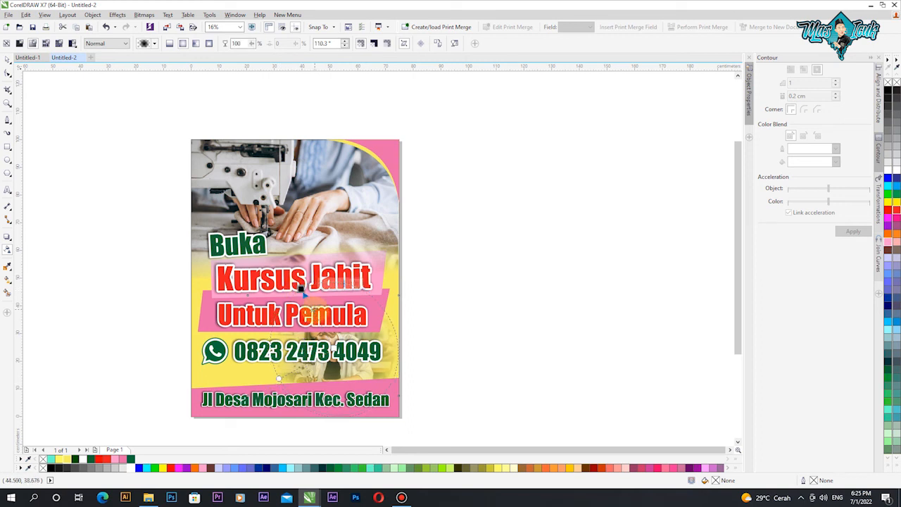
pyautogui.click(7, 60)
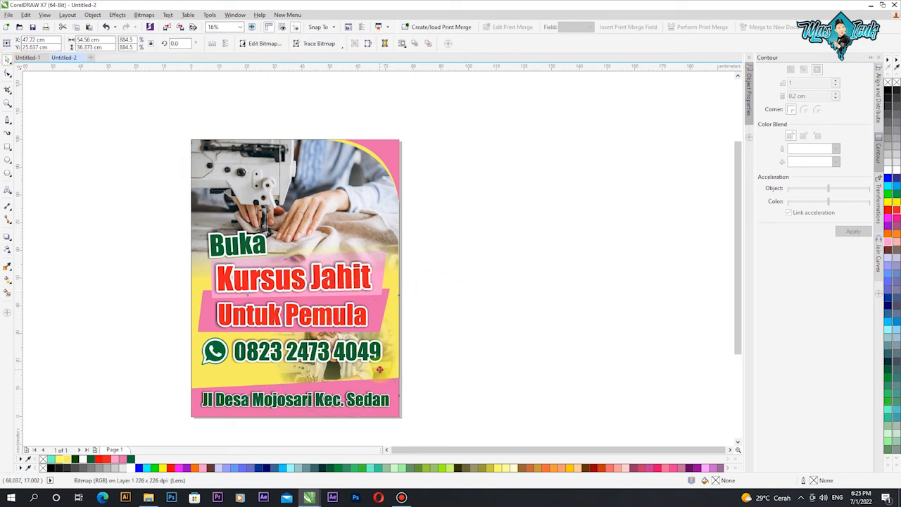
pyautogui.moveTo(379, 370); pyautogui.dragTo(357, 375)
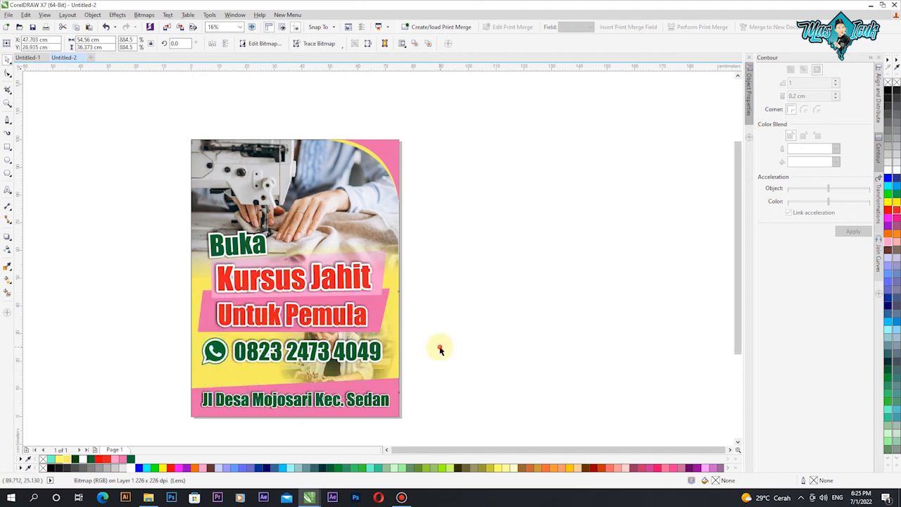
pyautogui.click(439, 349)
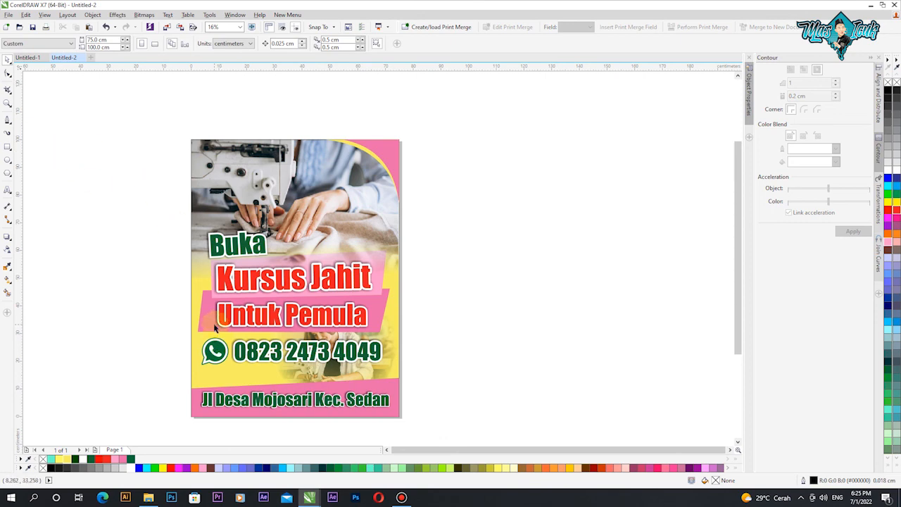
pyautogui.scroll(1, 214, 325)
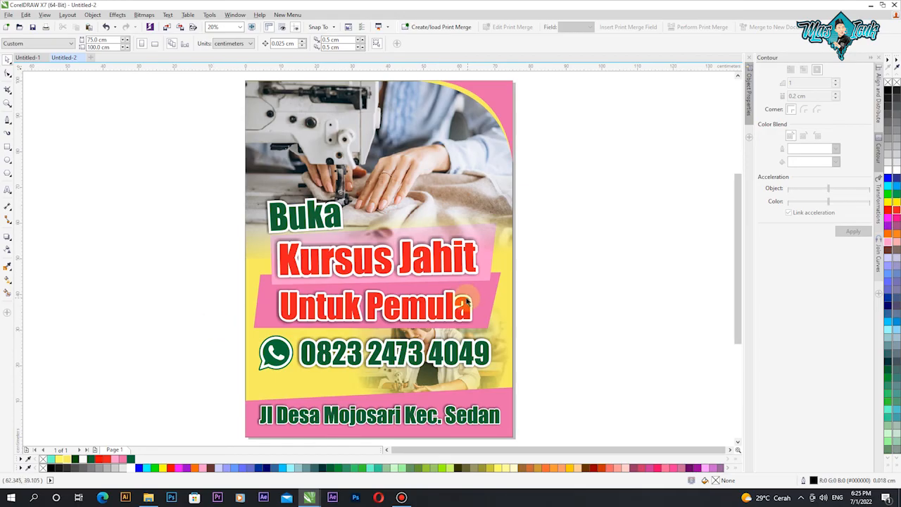